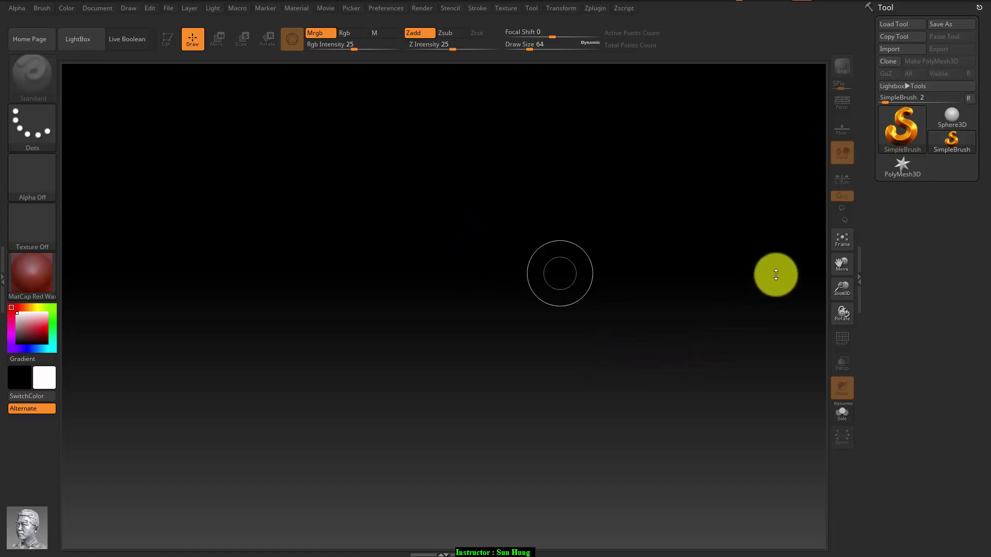
# Draw a PolyMesh3D star on the canvas and make it editable with T.
pyautogui.click(904, 166)
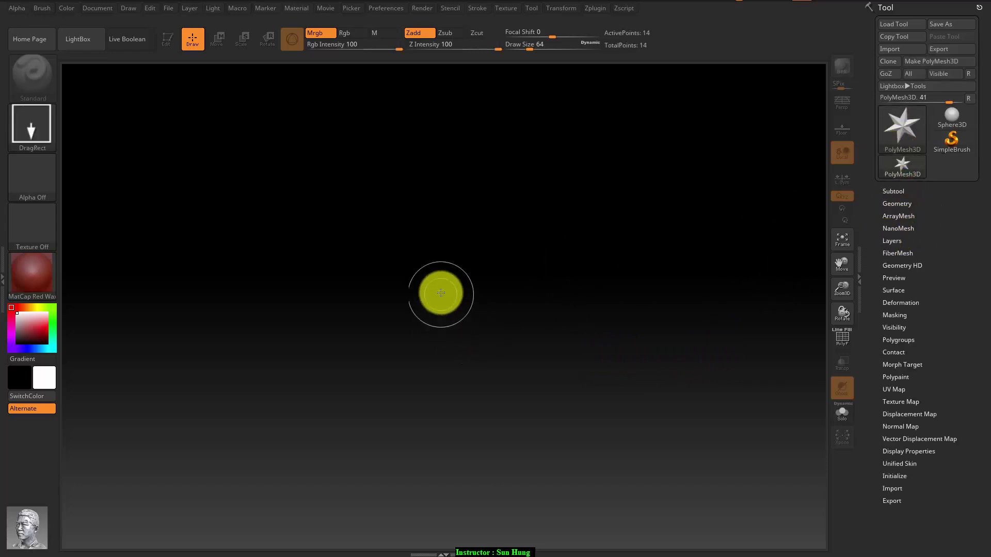
pyautogui.moveTo(434, 293)
pyautogui.mouseDown()
pyautogui.moveTo(463, 370)
pyautogui.moveTo(527, 347)
pyautogui.mouseUp()
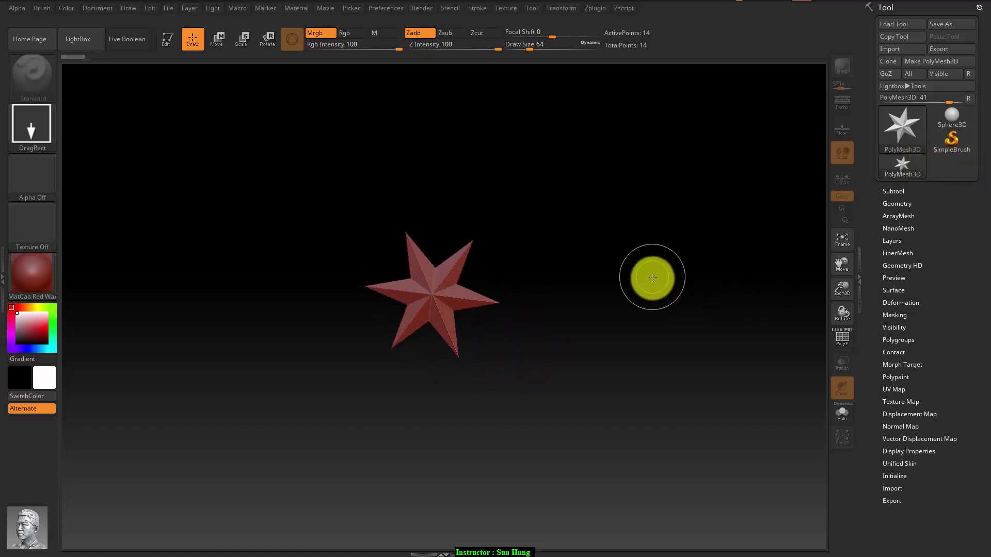
pyautogui.press('t')
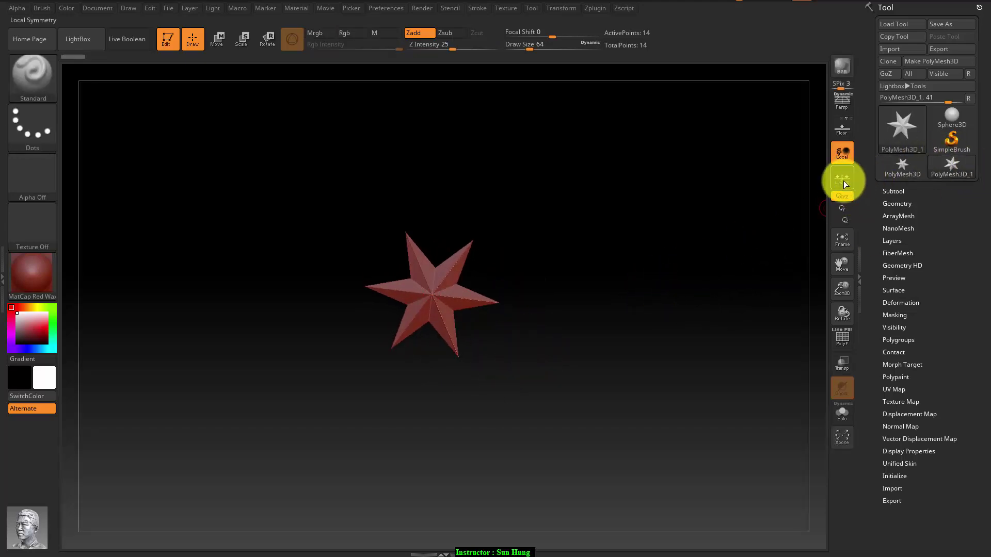
# Show the floor grid under the star and restrict orbiting to the Y axis.
pyautogui.press('shift')
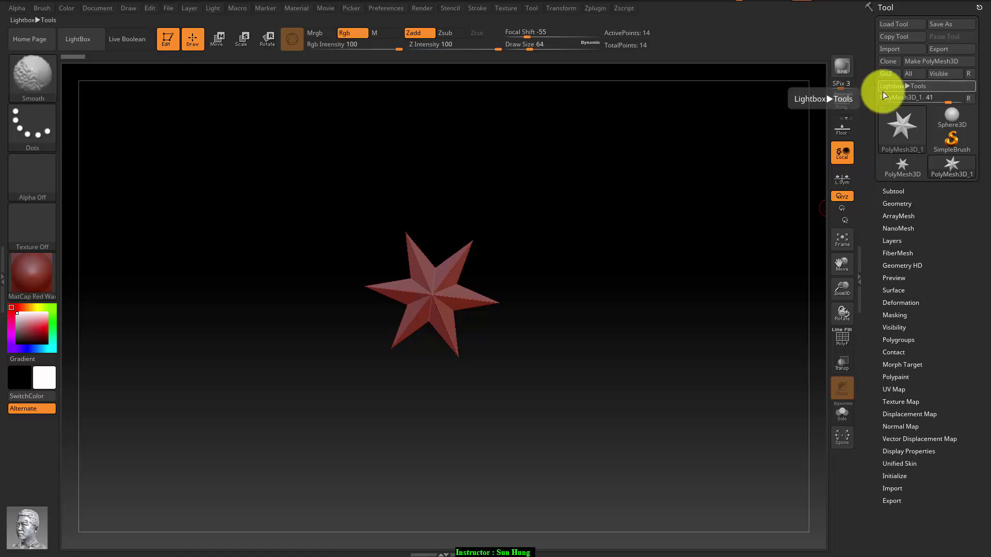
pyautogui.hotkey('shift', 'p')
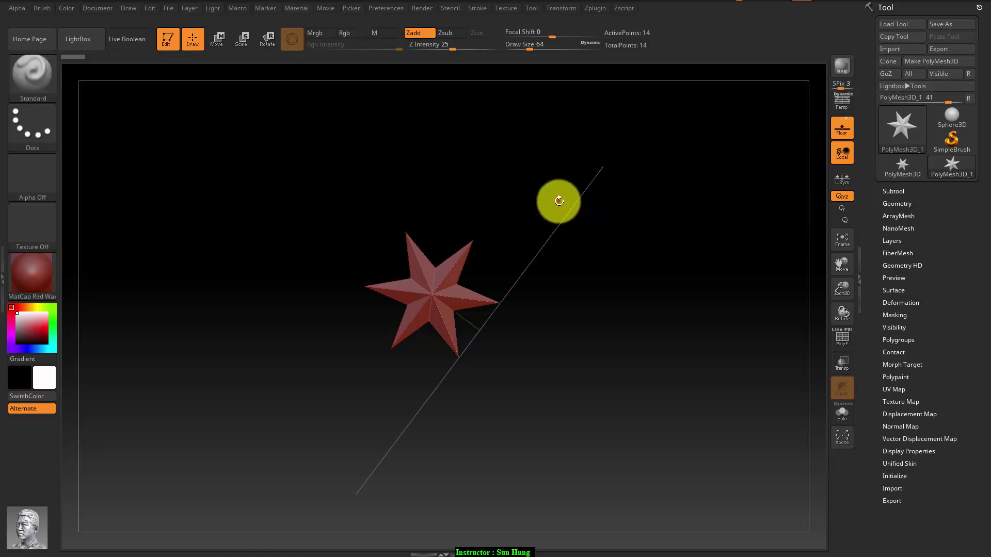
pyautogui.moveTo(559, 201)
pyautogui.mouseDown()
pyautogui.moveTo(575, 221)
pyautogui.moveTo(619, 182)
pyautogui.moveTo(551, 356)
pyautogui.moveTo(580, 387)
pyautogui.moveTo(589, 359)
pyautogui.moveTo(577, 312)
pyautogui.moveTo(557, 329)
pyautogui.moveTo(658, 337)
pyautogui.mouseUp()
pyautogui.click(842, 211)
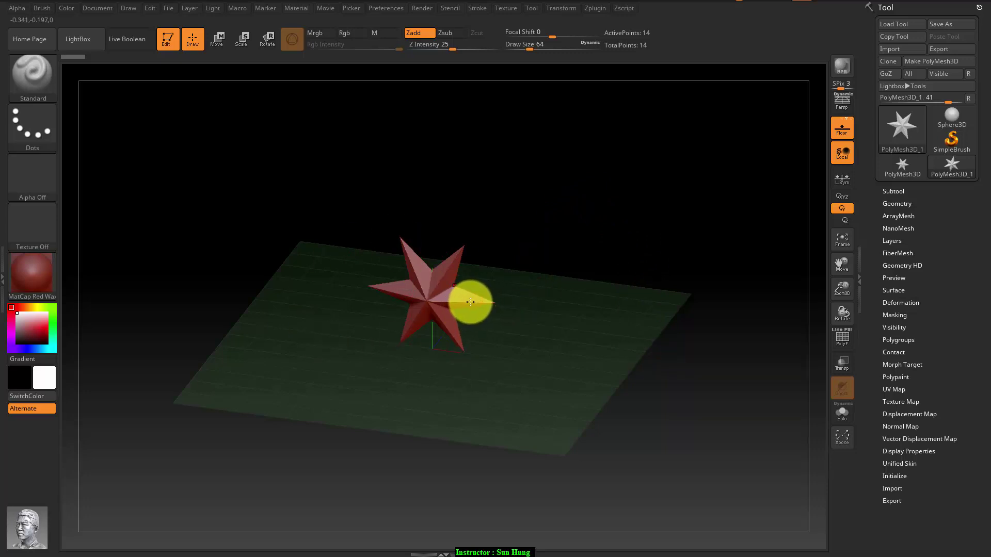
# Toggle Move and back to Draw, then expand Tool > Initialize showing QCube, QSphere and QGrid.
pyautogui.click(219, 39)
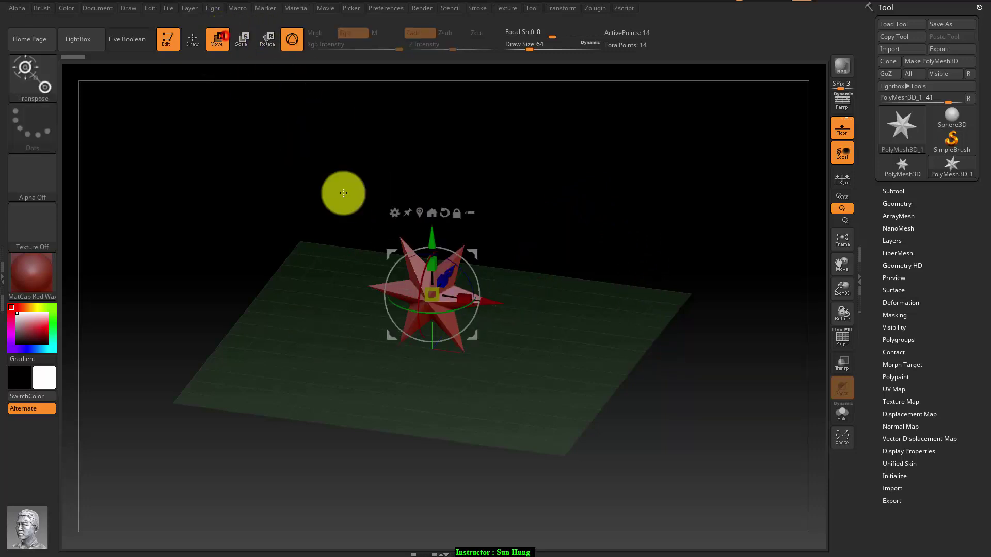
pyautogui.click(394, 213)
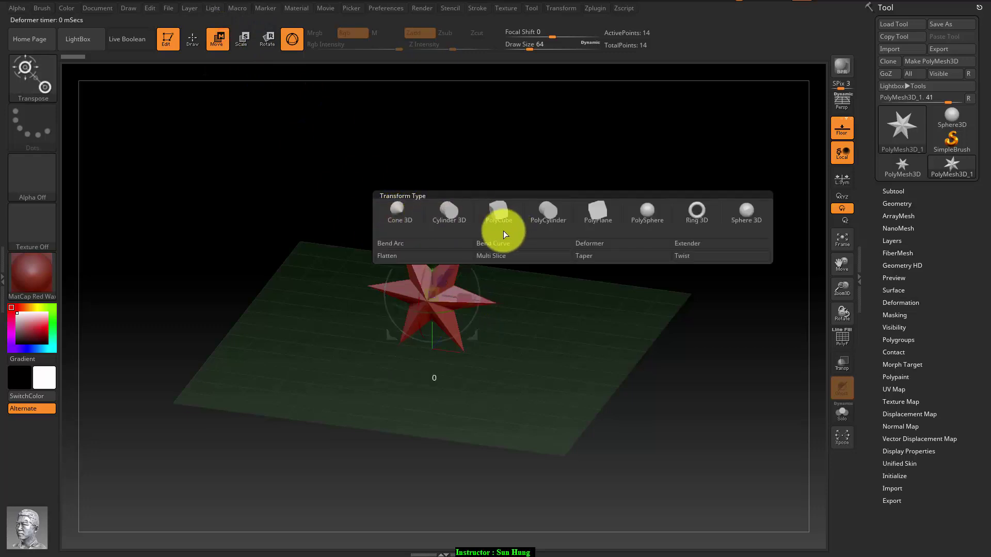
pyautogui.click(193, 39)
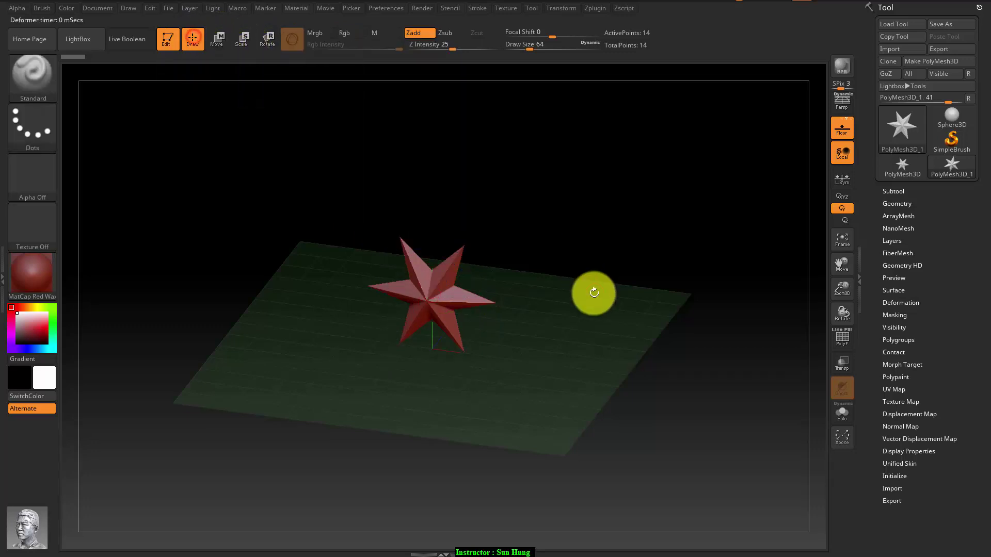
pyautogui.click(895, 476)
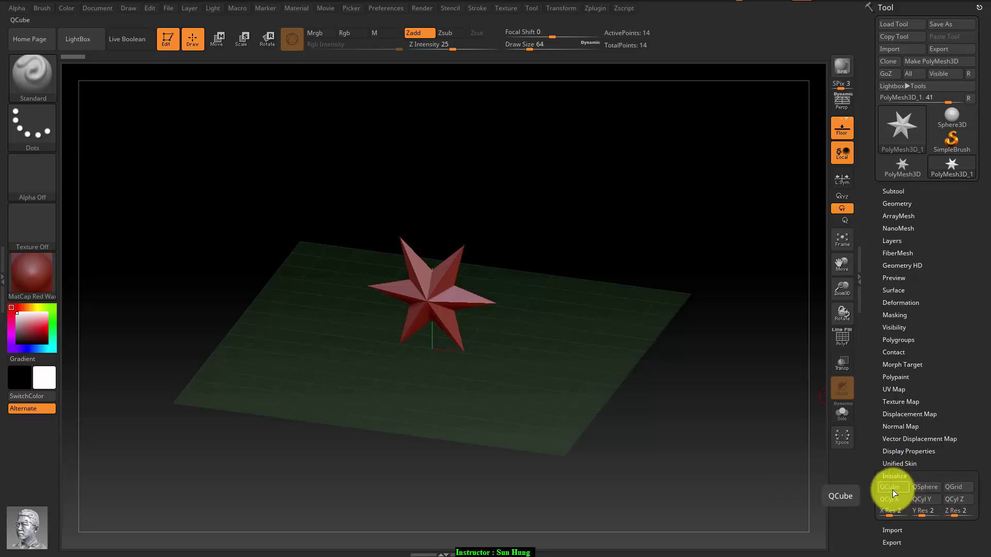
# Reinitialize the star as a QCube with the PolyF frame shown, viewed from the front.
pyautogui.click(891, 487)
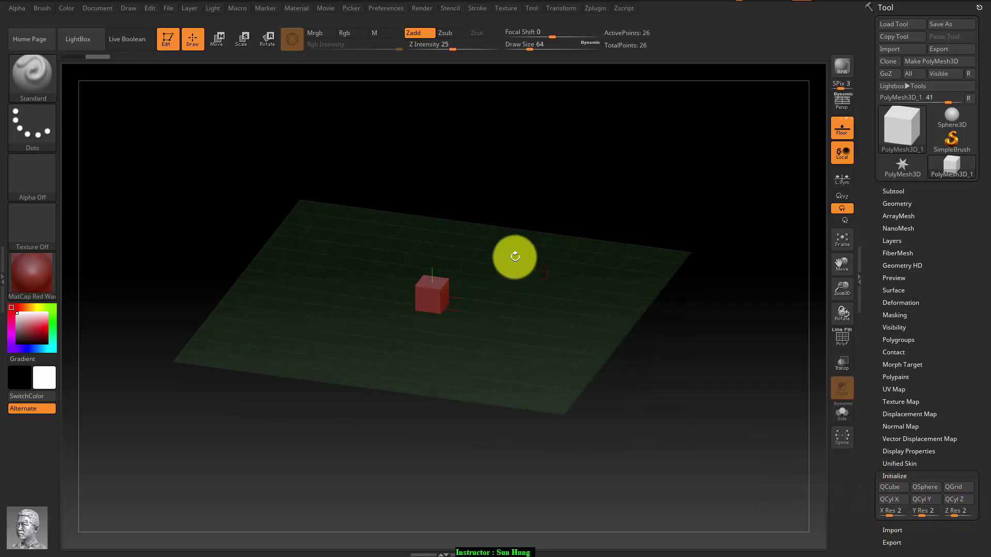
pyautogui.click(846, 341)
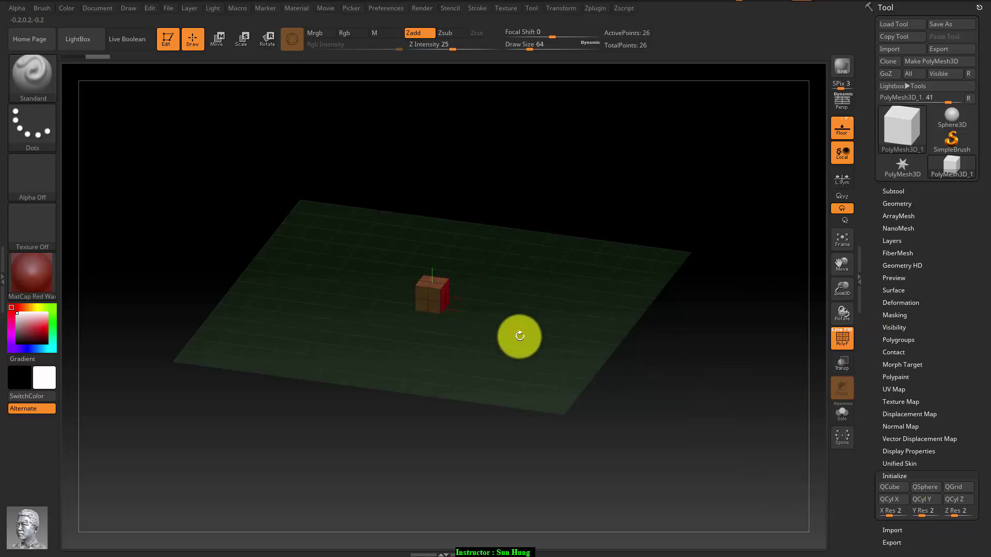
pyautogui.moveTo(517, 333)
pyautogui.mouseDown()
pyautogui.moveTo(511, 360)
pyautogui.moveTo(471, 334)
pyautogui.moveTo(467, 357)
pyautogui.moveTo(495, 314)
pyautogui.moveTo(491, 491)
pyautogui.moveTo(595, 365)
pyautogui.moveTo(550, 343)
pyautogui.moveTo(575, 335)
pyautogui.moveTo(469, 258)
pyautogui.mouseUp()
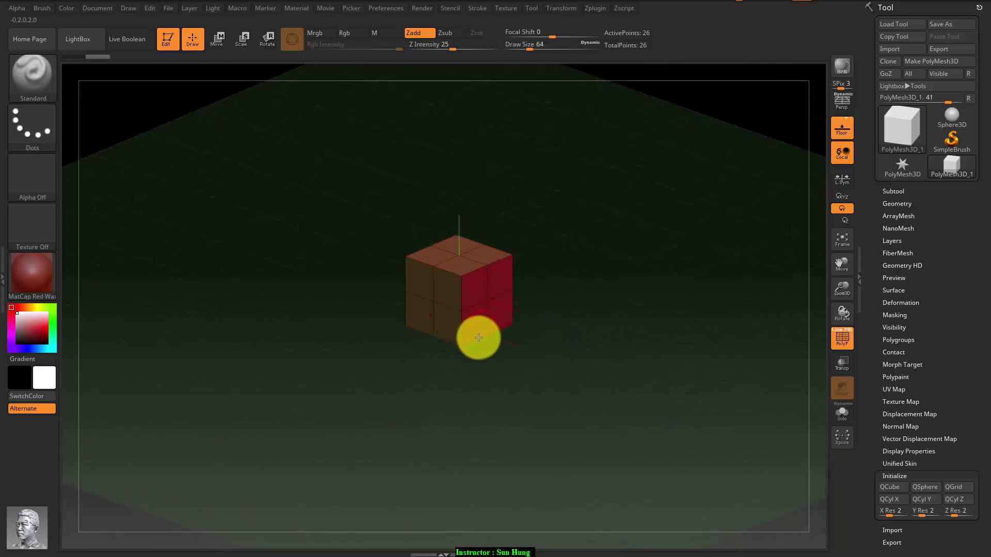
pyautogui.moveTo(555, 339)
pyautogui.mouseDown()
pyautogui.moveTo(588, 378)
pyautogui.moveTo(513, 323)
pyautogui.mouseUp()
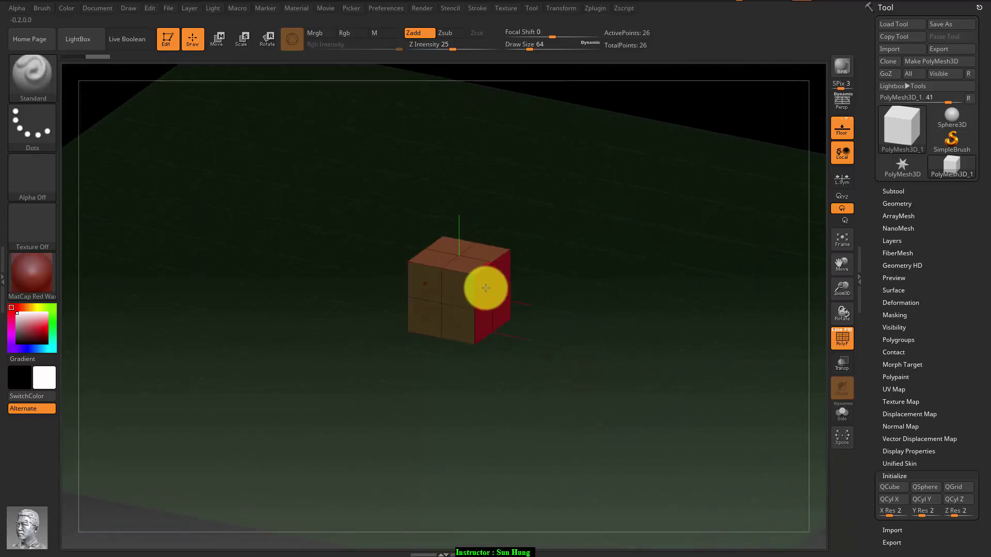
# Toggle Move back to Draw and list the Z brushes in the brush picker.
pyautogui.click(221, 45)
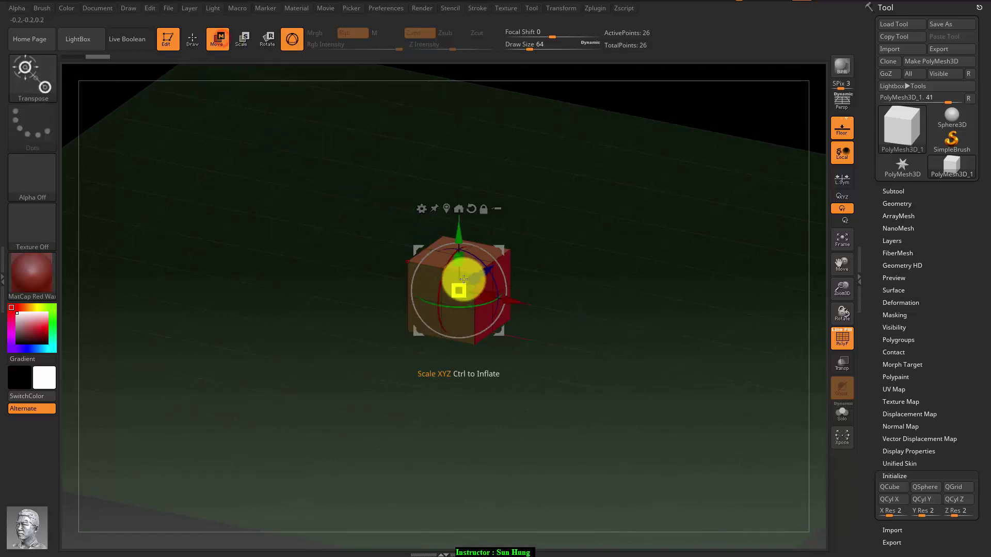
pyautogui.click(193, 39)
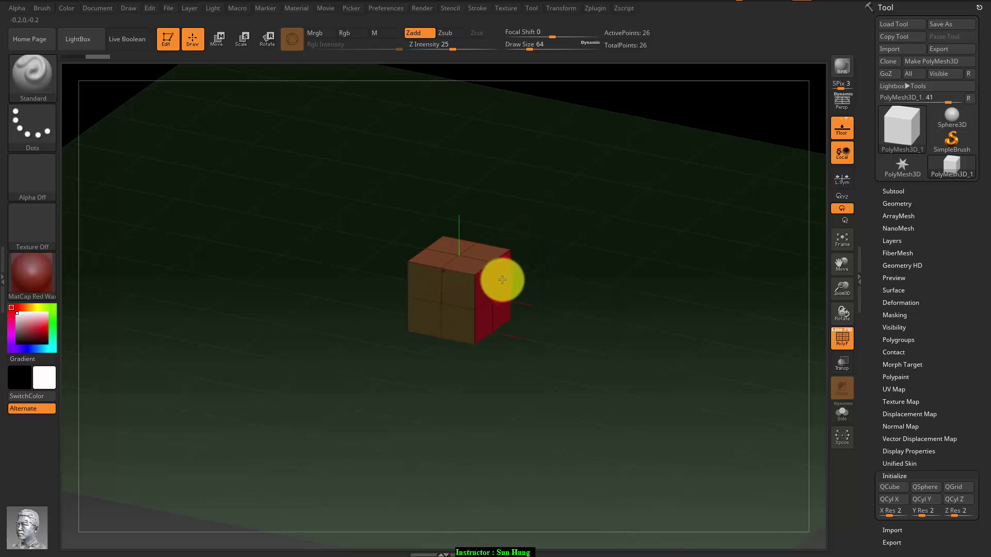
pyautogui.press('b')
pyautogui.press('z')
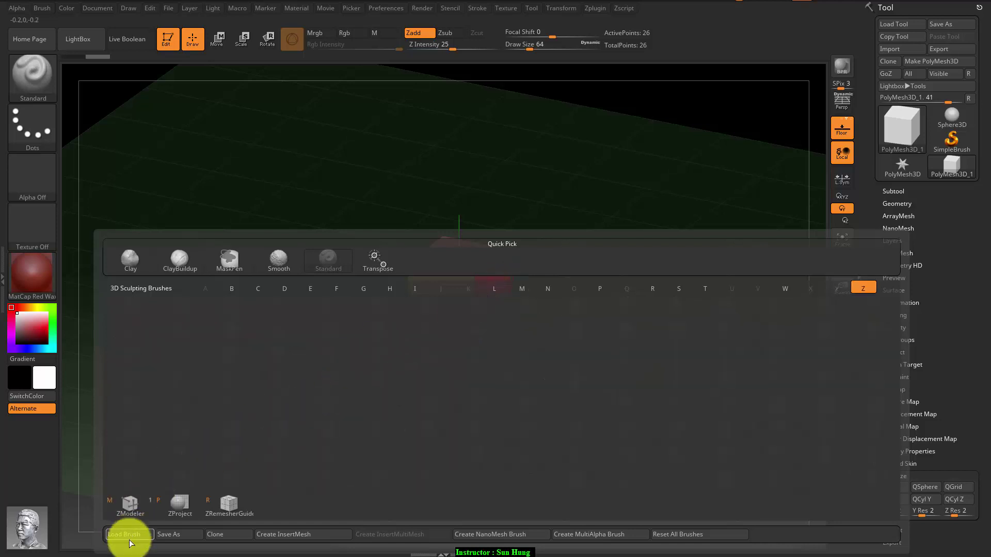
# Choose ZModeler and preview its polygon, edge and point action menus.
pyautogui.press('m')
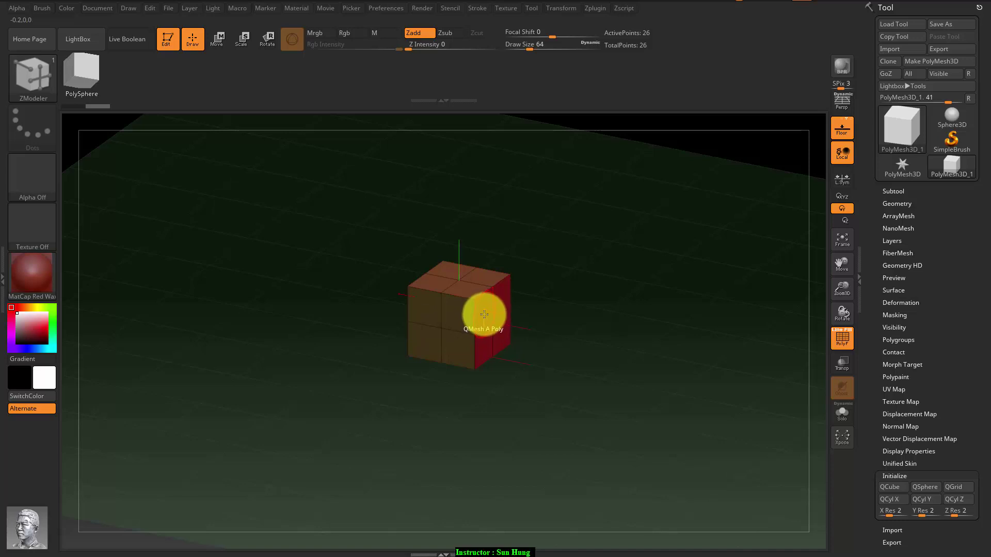
pyautogui.press('space')
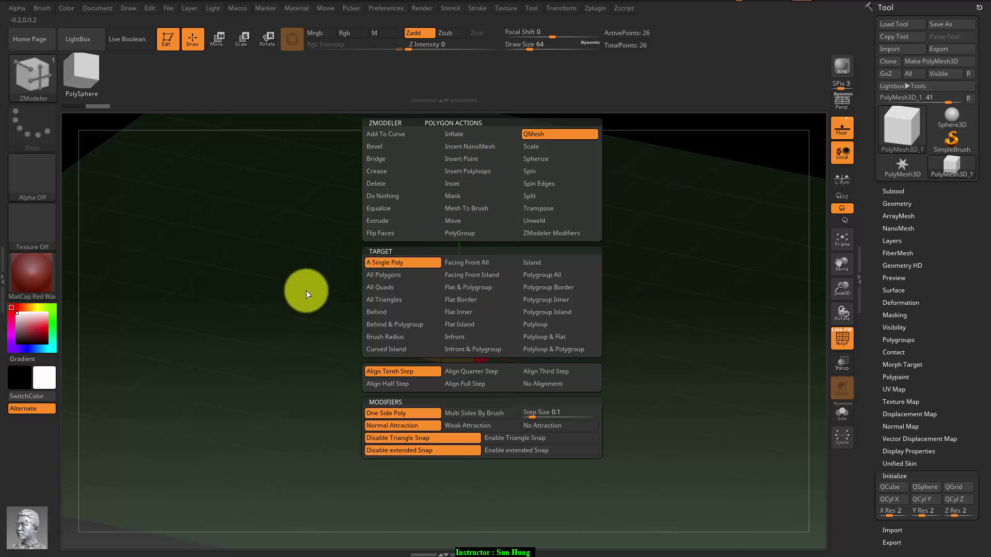
pyautogui.press('space')
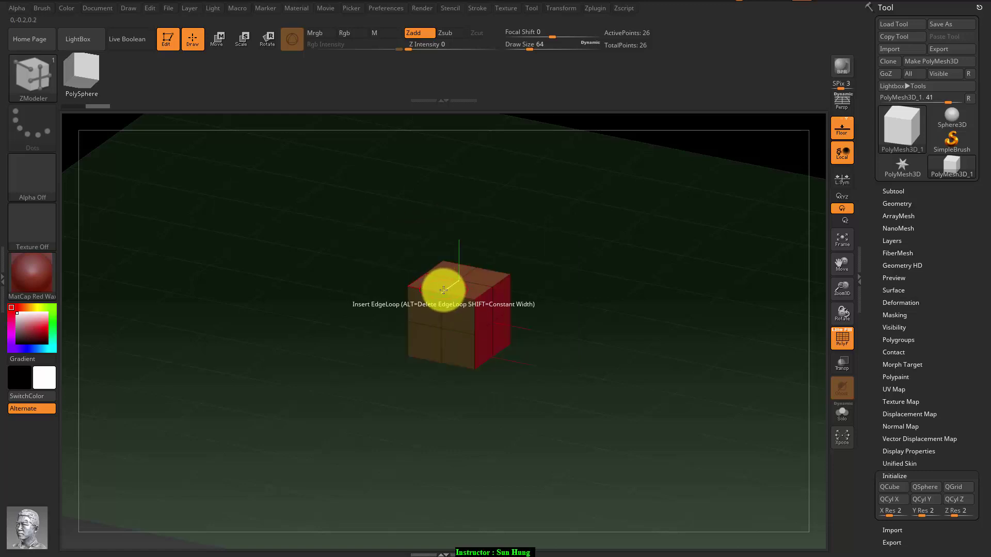
pyautogui.press('space')
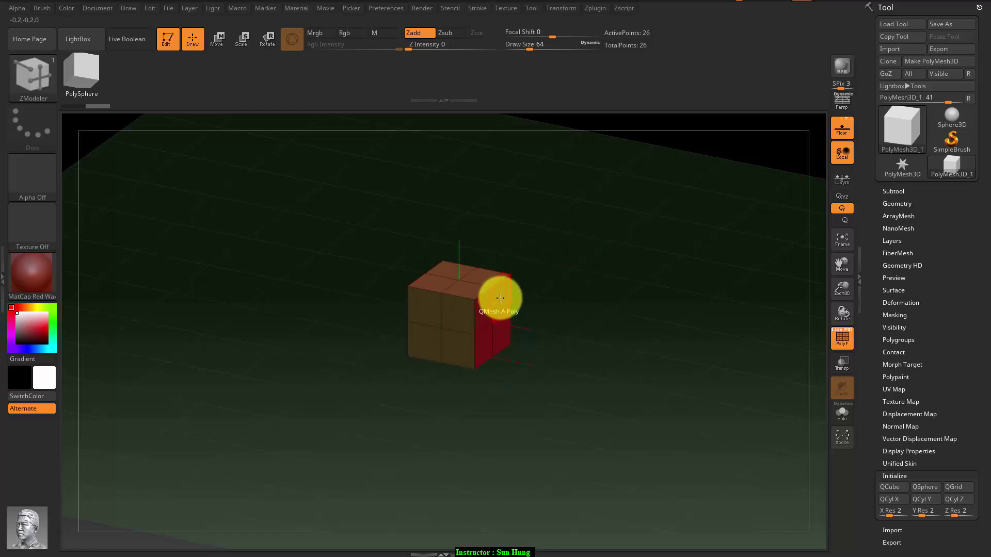
# Extrude a side face into long bars on both sides and add two edge loops through them.
pyautogui.moveTo(502, 298)
pyautogui.mouseDown()
pyautogui.moveTo(651, 351)
pyautogui.moveTo(646, 361)
pyautogui.moveTo(597, 343)
pyautogui.moveTo(298, 509)
pyautogui.mouseUp()
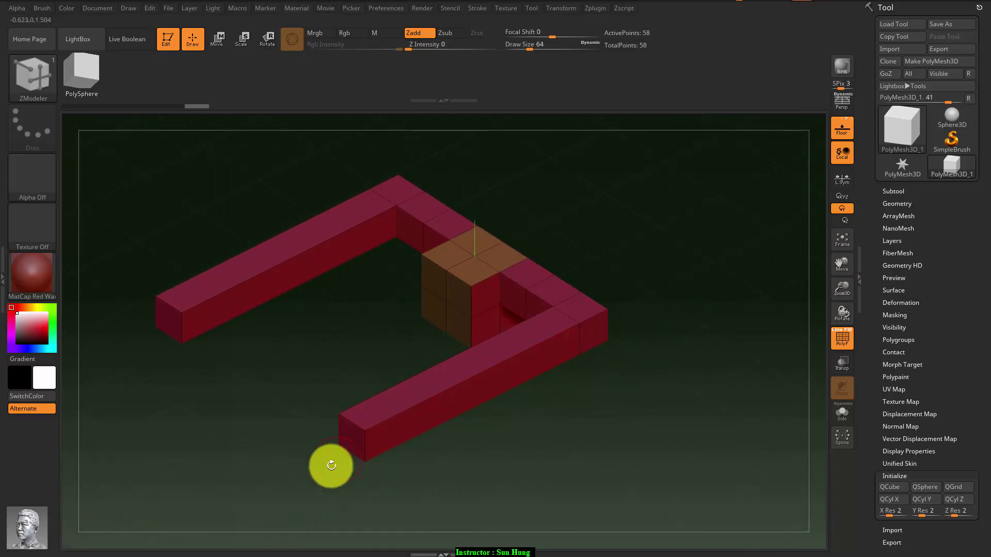
pyautogui.click(429, 369)
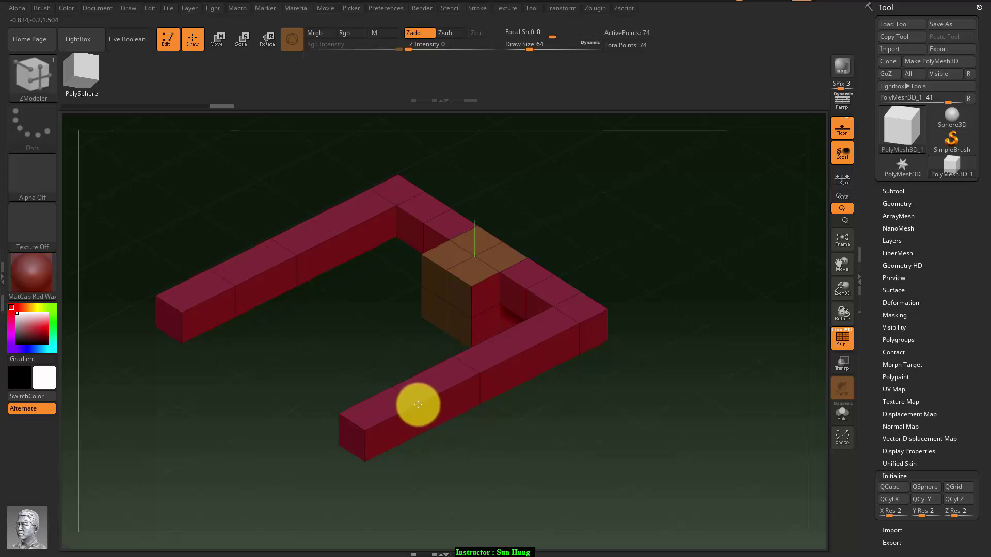
pyautogui.click(532, 346)
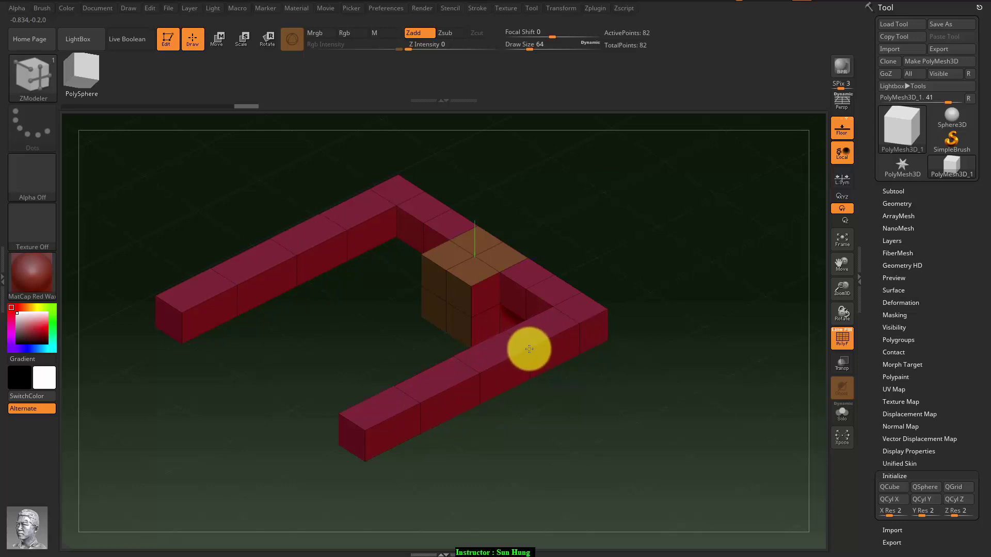
pyautogui.moveTo(586, 383)
pyautogui.mouseDown()
pyautogui.moveTo(564, 465)
pyautogui.moveTo(842, 186)
pyautogui.mouseUp()
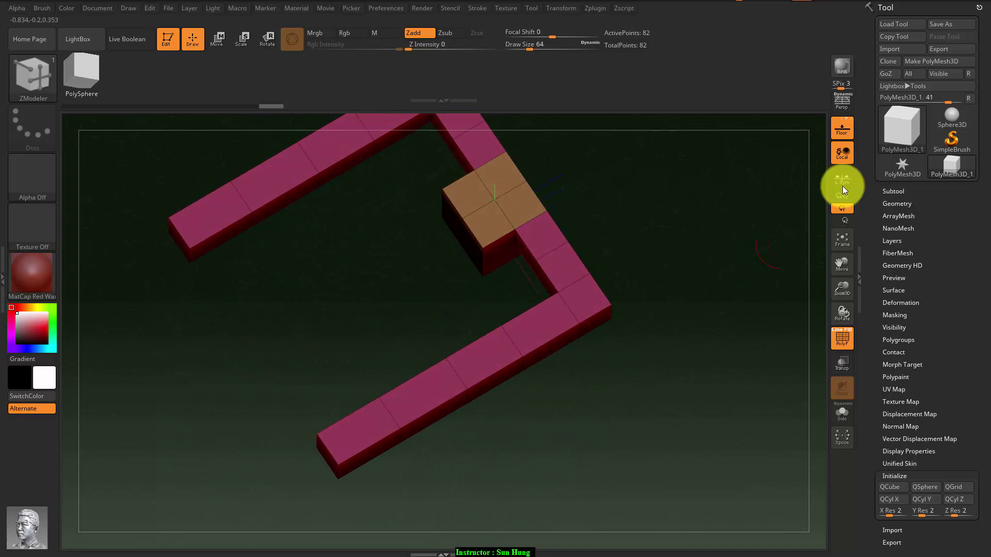
pyautogui.click(842, 127)
pyautogui.click(846, 101)
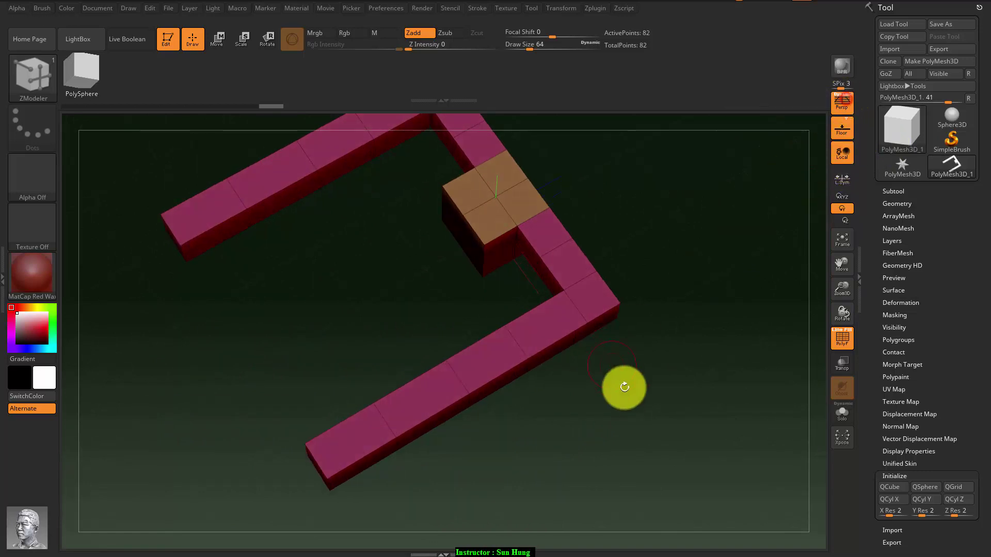
pyautogui.moveTo(618, 400)
pyautogui.mouseDown()
pyautogui.moveTo(640, 345)
pyautogui.moveTo(639, 358)
pyautogui.moveTo(637, 327)
pyautogui.moveTo(611, 341)
pyautogui.moveTo(614, 349)
pyautogui.moveTo(630, 327)
pyautogui.mouseUp()
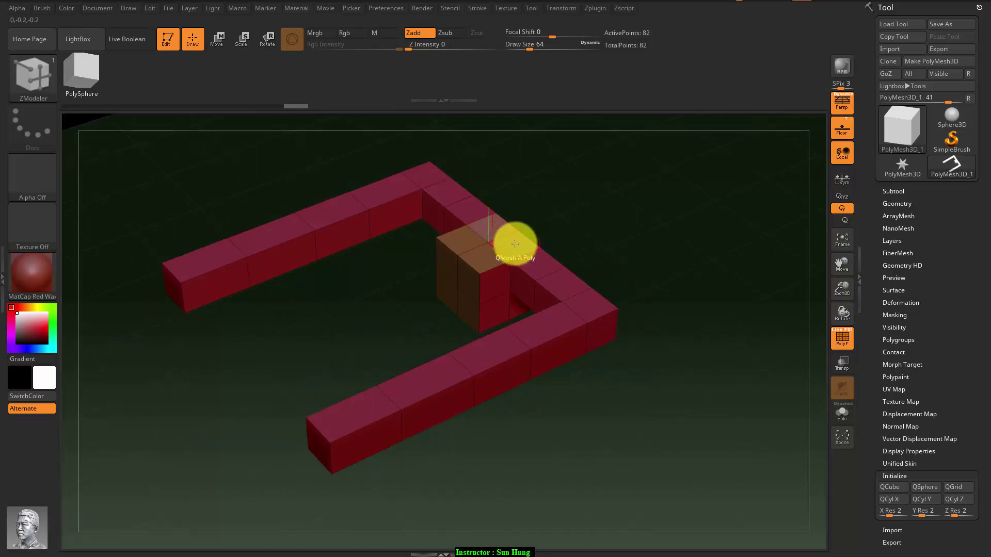
pyautogui.moveTo(511, 243); pyautogui.dragTo(515, 180)
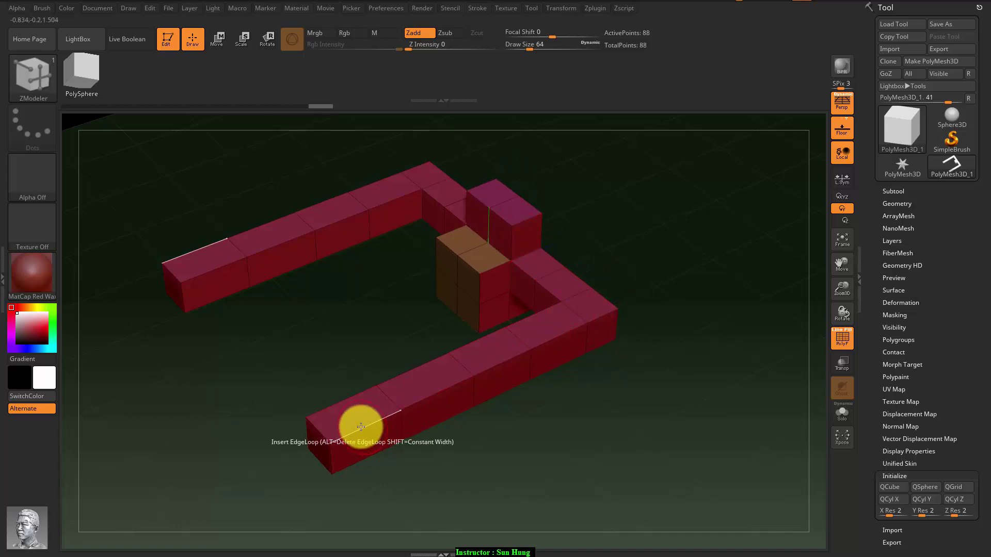
pyautogui.moveTo(358, 418); pyautogui.dragTo(368, 411)
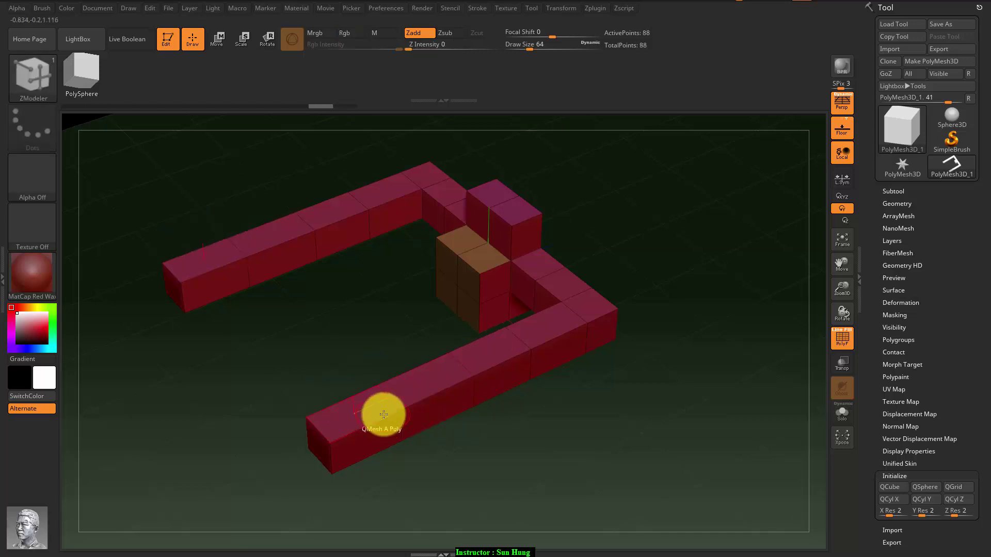
# Mark alternating top faces along both bars and extrude them up one cube.
pyautogui.click(356, 419)
pyautogui.click(474, 362)
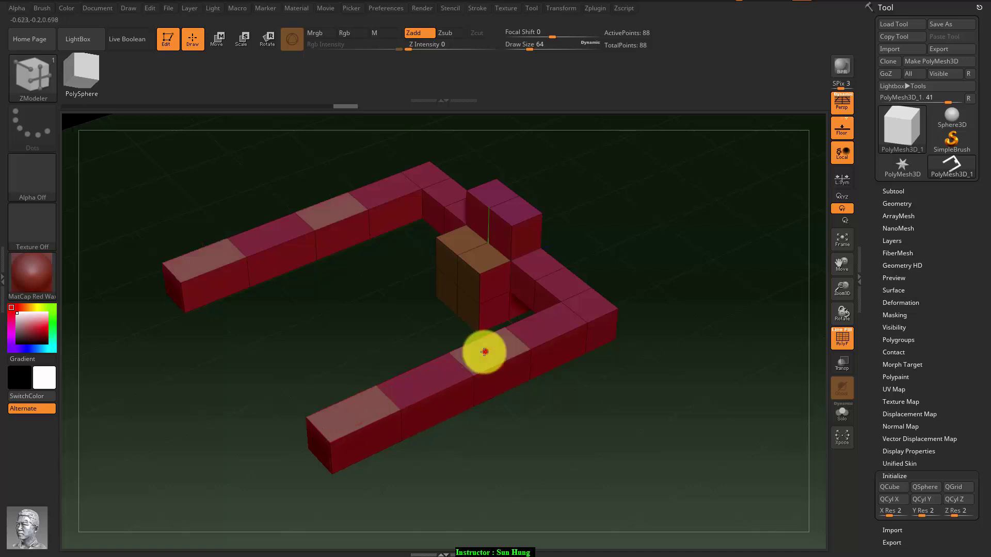
pyautogui.click(598, 302)
pyautogui.moveTo(600, 304); pyautogui.dragTo(586, 303)
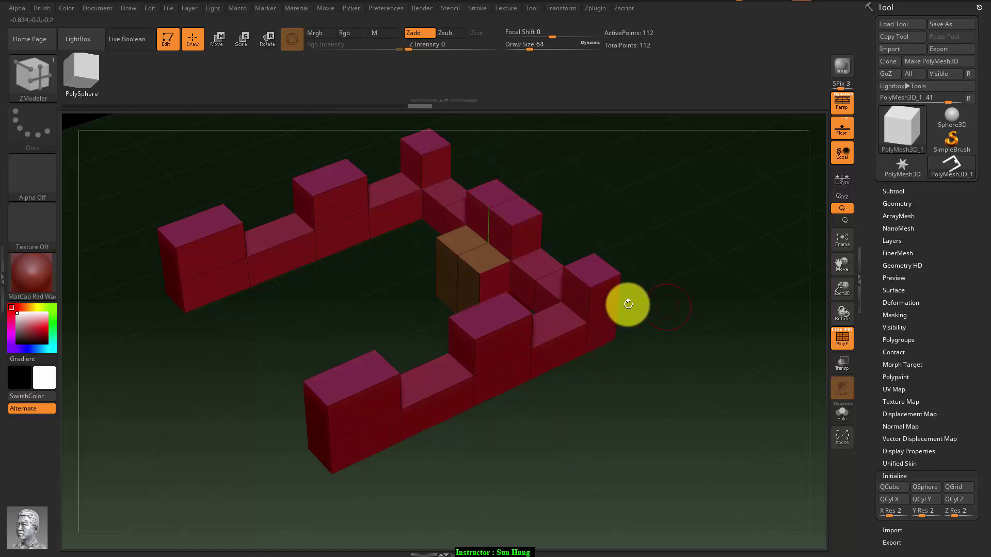
# Orbit to a frontal view and bring up the ZModeler polygon actions.
pyautogui.moveTo(614, 266)
pyautogui.mouseDown()
pyautogui.moveTo(689, 258)
pyautogui.moveTo(691, 273)
pyautogui.moveTo(621, 268)
pyautogui.mouseUp()
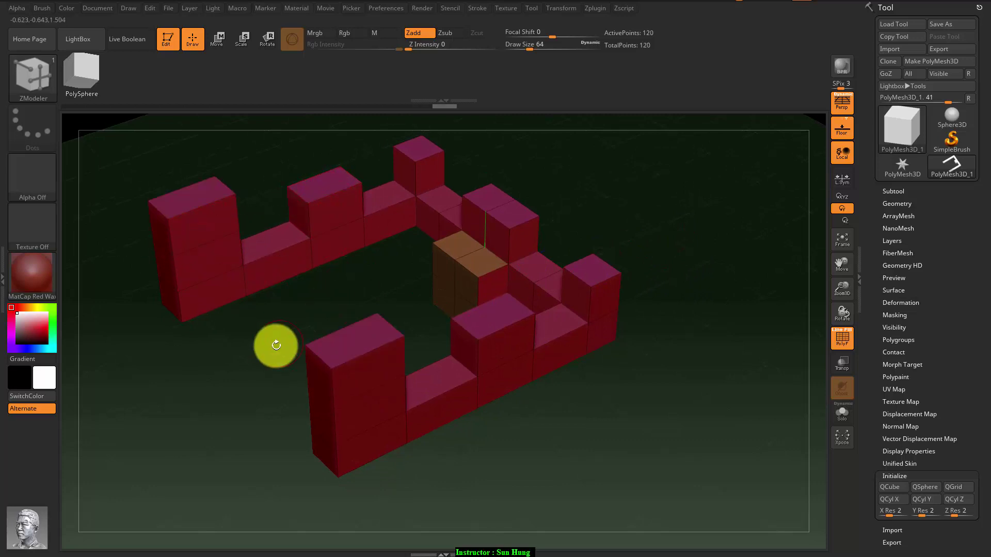
pyautogui.press('ctrl')
pyautogui.moveTo(551, 398)
pyautogui.mouseDown()
pyautogui.moveTo(548, 412)
pyautogui.moveTo(647, 392)
pyautogui.moveTo(662, 372)
pyautogui.moveTo(593, 389)
pyautogui.mouseUp()
pyautogui.moveTo(400, 307)
pyautogui.mouseDown()
pyautogui.moveTo(407, 336)
pyautogui.moveTo(510, 390)
pyautogui.mouseUp()
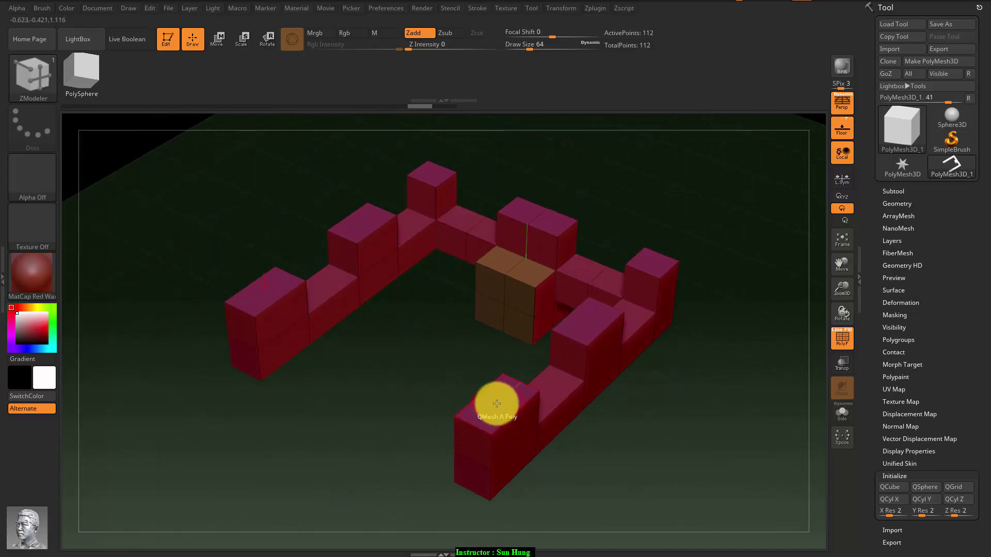
pyautogui.press('space')
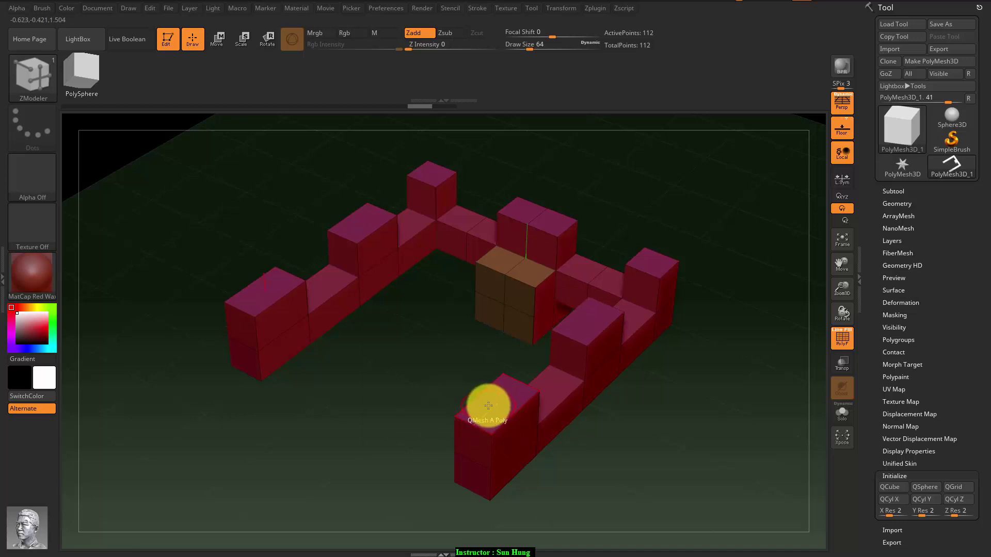
pyautogui.press('space')
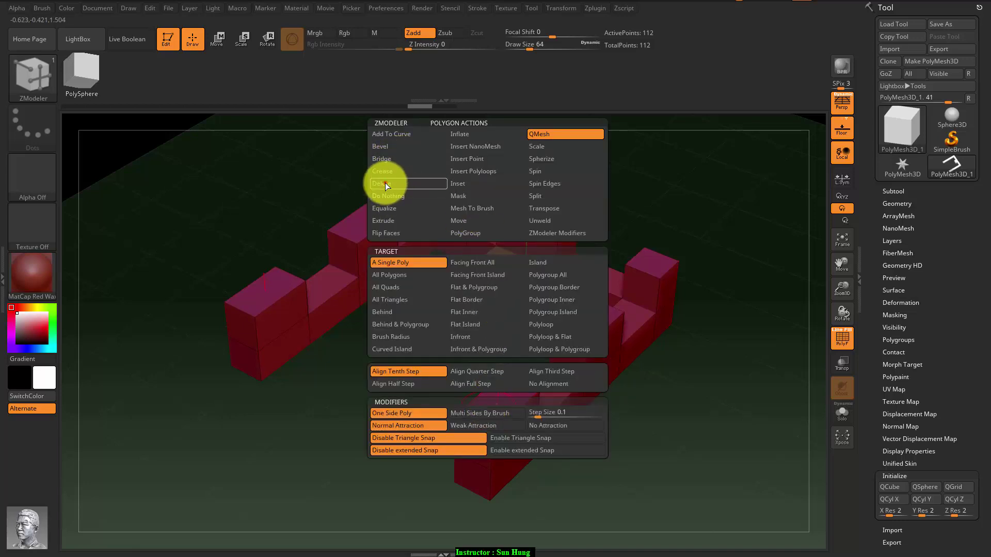
# Set the polygon action to Delete and remove the top faces of the rear tall and right-end cubes.
pyautogui.click(385, 183)
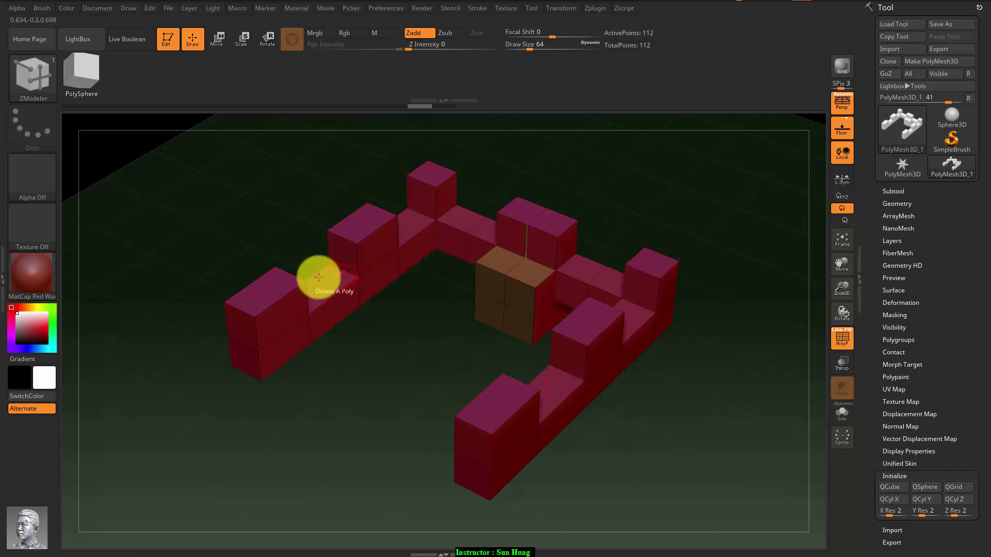
pyautogui.click(432, 166)
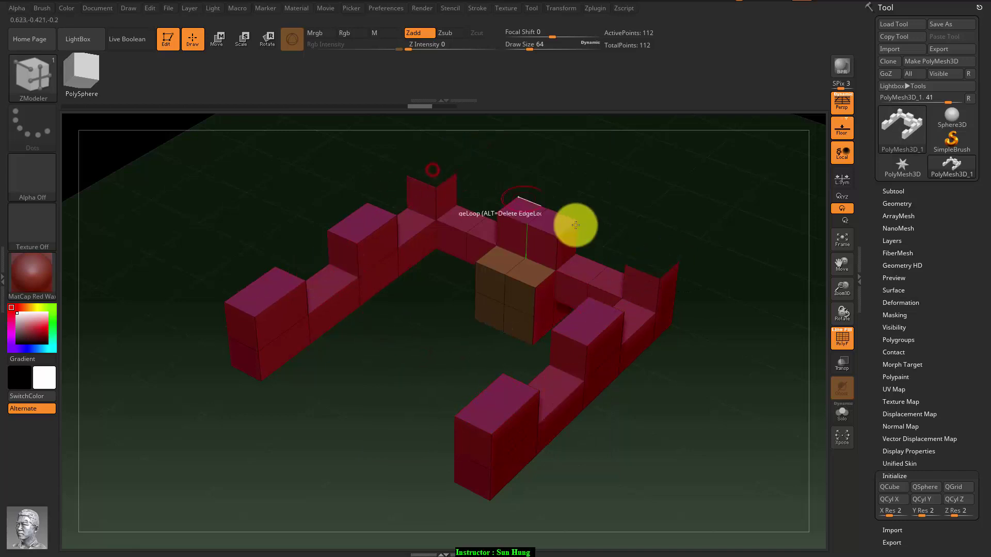
pyautogui.click(661, 265)
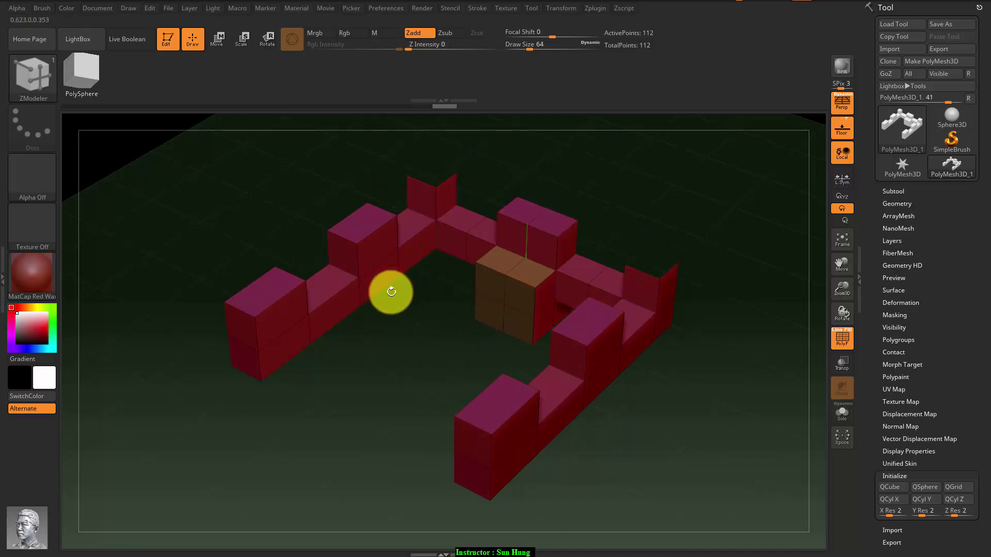
pyautogui.press('space')
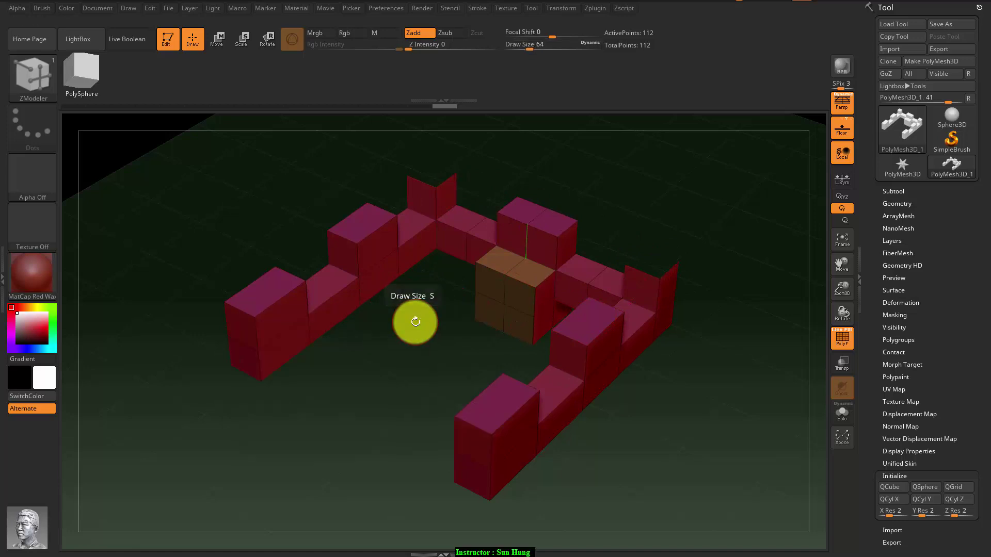
pyautogui.rightClick(495, 407)
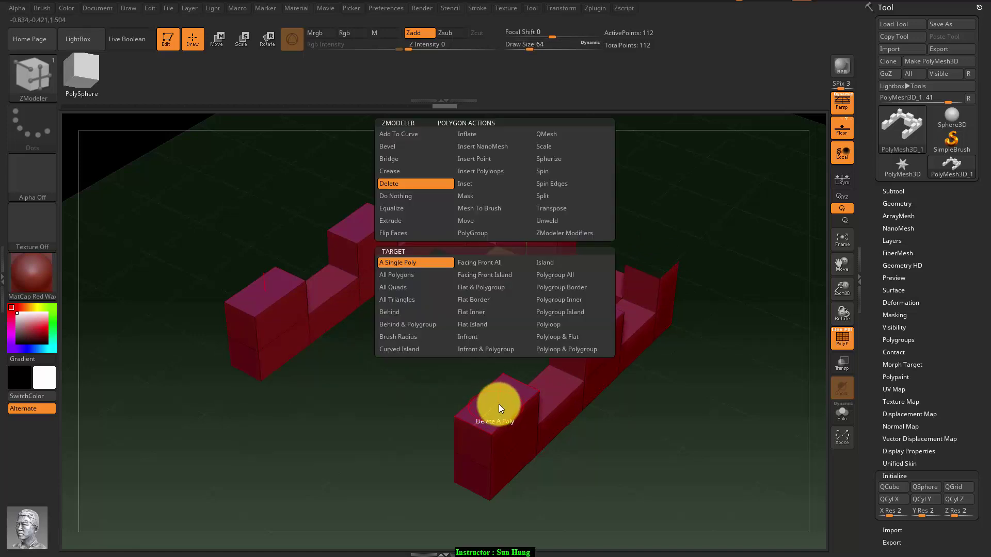
# Set the polygon action to Bridge with the Two Polys target.
pyautogui.click(395, 159)
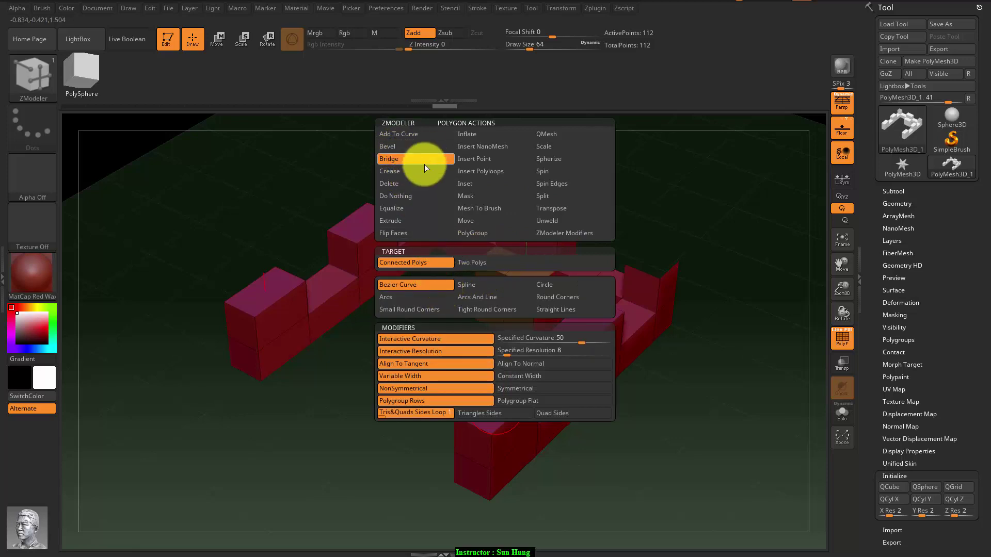
pyautogui.click(469, 267)
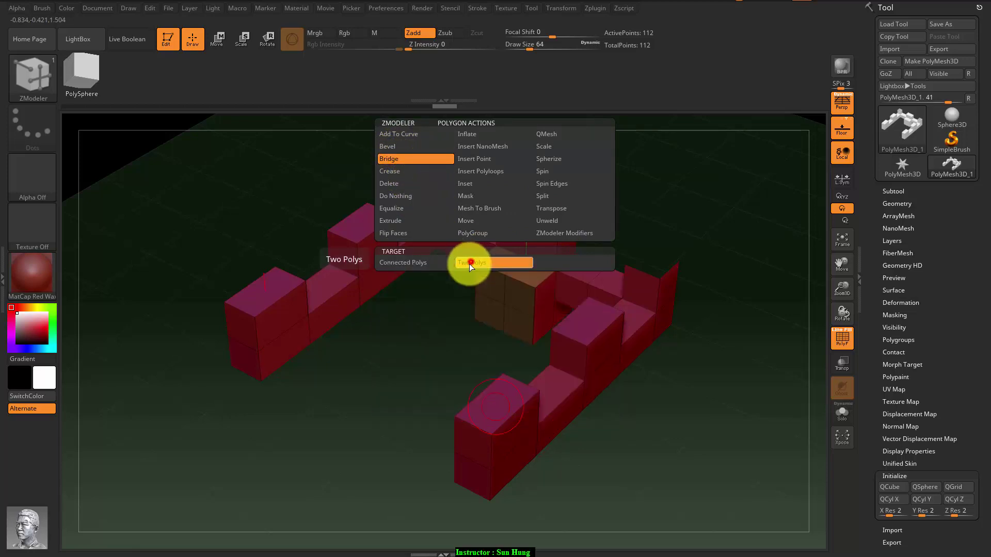
pyautogui.click(412, 262)
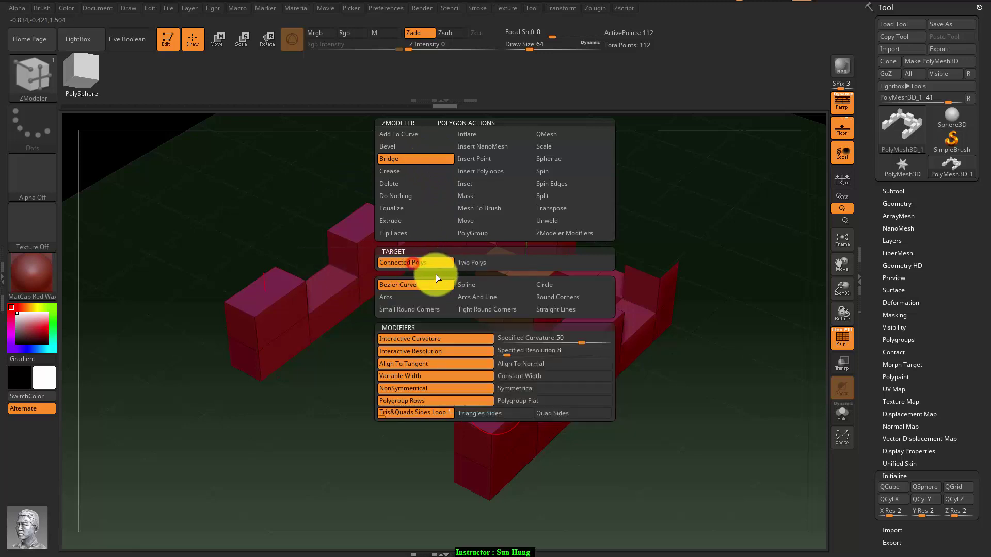
pyautogui.click(470, 261)
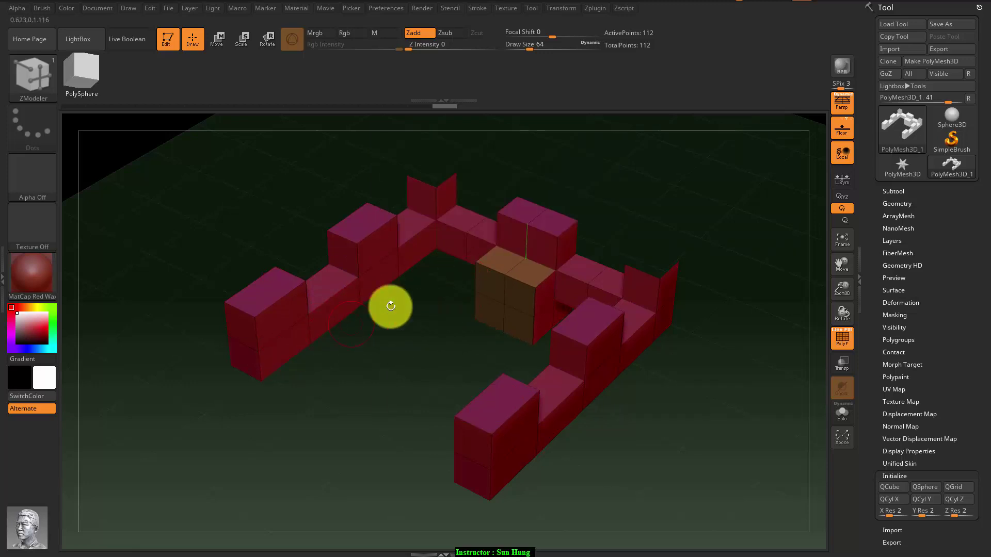
# Bridge the two open end blocks and the frame's inner side walls with bars.
pyautogui.click(277, 324)
pyautogui.moveTo(315, 372)
pyautogui.mouseDown()
pyautogui.moveTo(382, 404)
pyautogui.moveTo(482, 265)
pyautogui.mouseUp()
pyautogui.click(435, 245)
pyautogui.moveTo(530, 360)
pyautogui.mouseDown()
pyautogui.moveTo(575, 278)
pyautogui.moveTo(581, 336)
pyautogui.moveTo(552, 308)
pyautogui.moveTo(622, 323)
pyautogui.mouseUp()
pyautogui.moveTo(717, 215)
pyautogui.mouseDown()
pyautogui.moveTo(458, 320)
pyautogui.moveTo(468, 327)
pyautogui.moveTo(441, 296)
pyautogui.moveTo(425, 389)
pyautogui.moveTo(672, 233)
pyautogui.moveTo(696, 230)
pyautogui.moveTo(690, 215)
pyautogui.moveTo(710, 163)
pyautogui.moveTo(686, 188)
pyautogui.mouseUp()
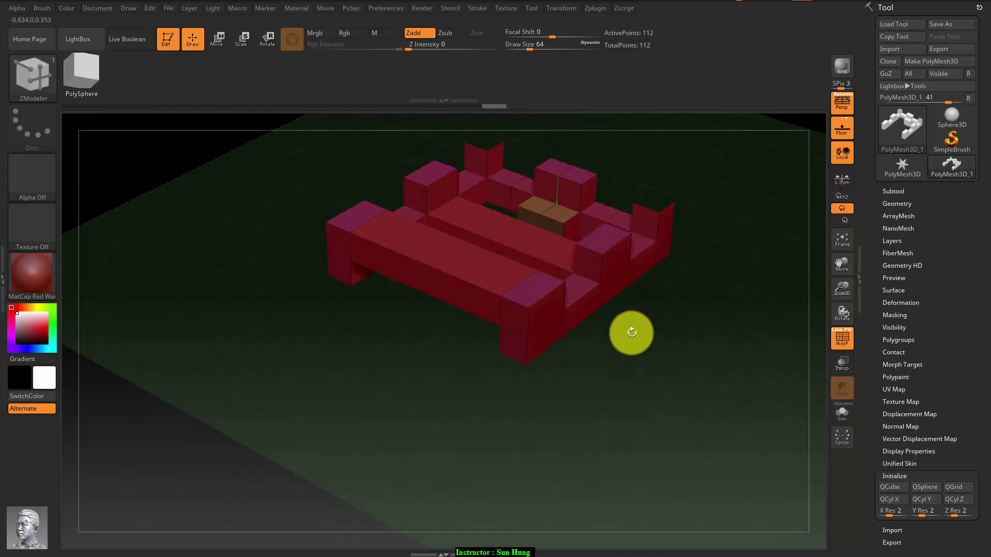
pyautogui.moveTo(630, 351)
pyautogui.mouseDown()
pyautogui.moveTo(579, 397)
pyautogui.moveTo(582, 387)
pyautogui.mouseUp()
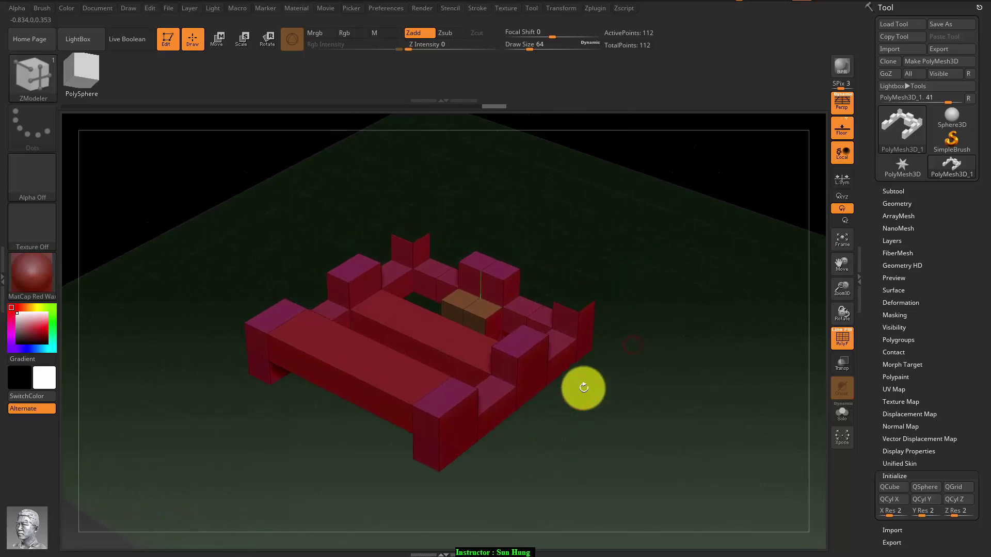
# Turn on Double in Tool > Display Properties and orbit to see inside the open cubes.
pyautogui.press('ctrl')
pyautogui.moveTo(608, 265)
pyautogui.mouseDown()
pyautogui.moveTo(597, 316)
pyautogui.moveTo(602, 296)
pyautogui.moveTo(585, 253)
pyautogui.mouseUp()
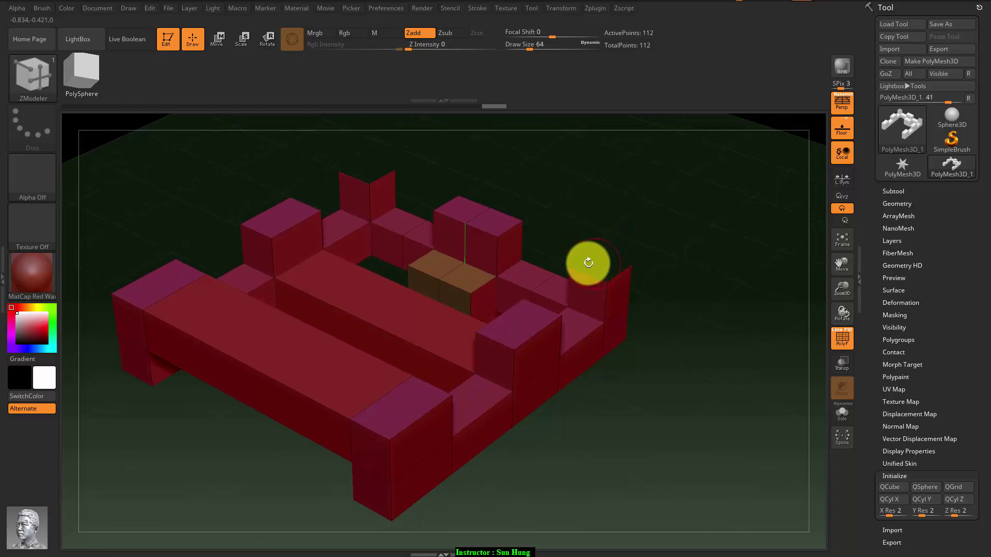
pyautogui.click(534, 10)
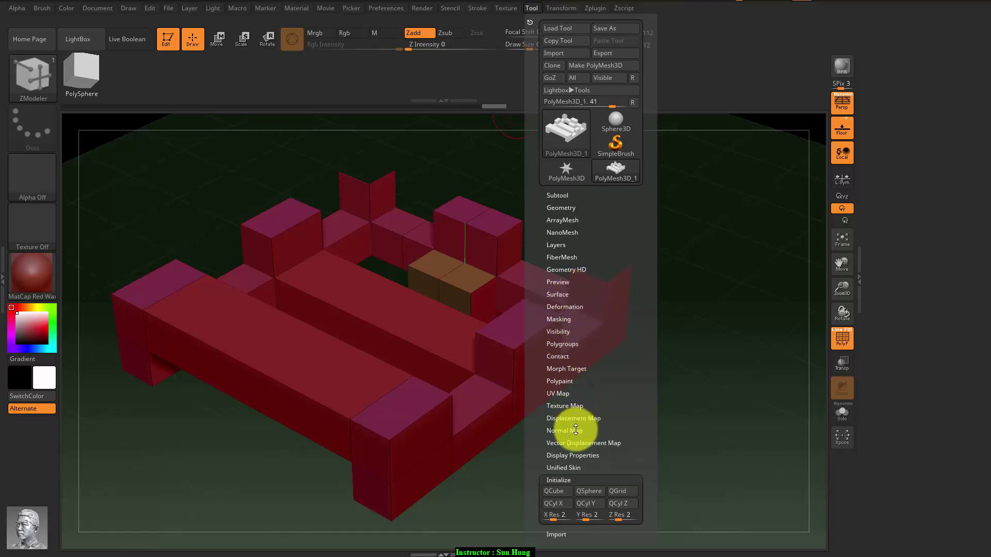
pyautogui.click(570, 455)
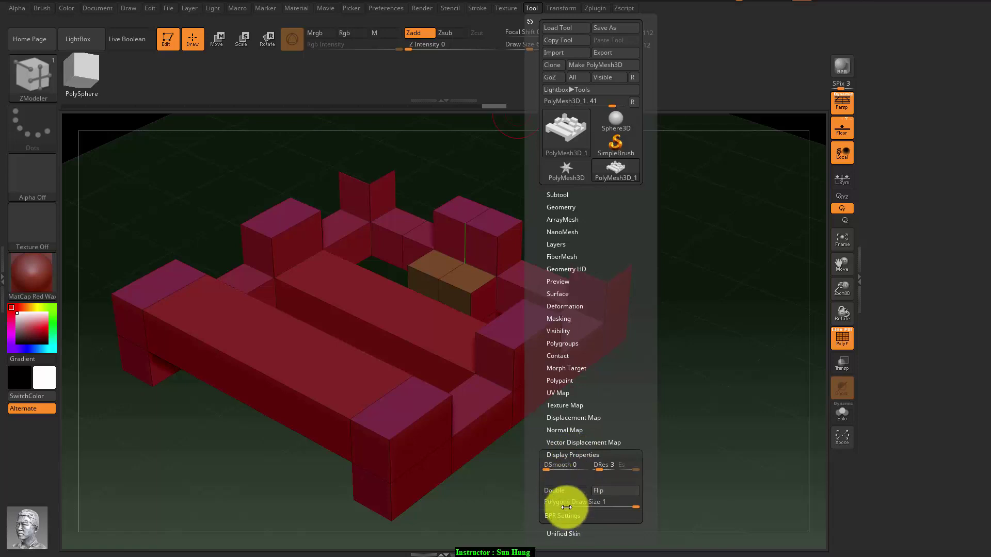
pyautogui.click(562, 491)
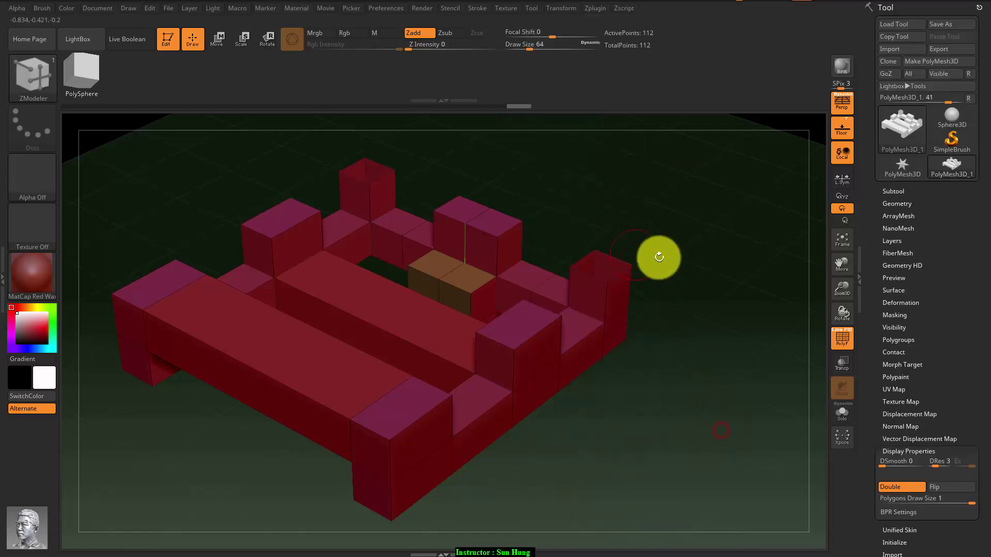
pyautogui.moveTo(659, 257)
pyautogui.mouseDown()
pyautogui.moveTo(688, 274)
pyautogui.moveTo(685, 323)
pyautogui.moveTo(694, 272)
pyautogui.mouseUp()
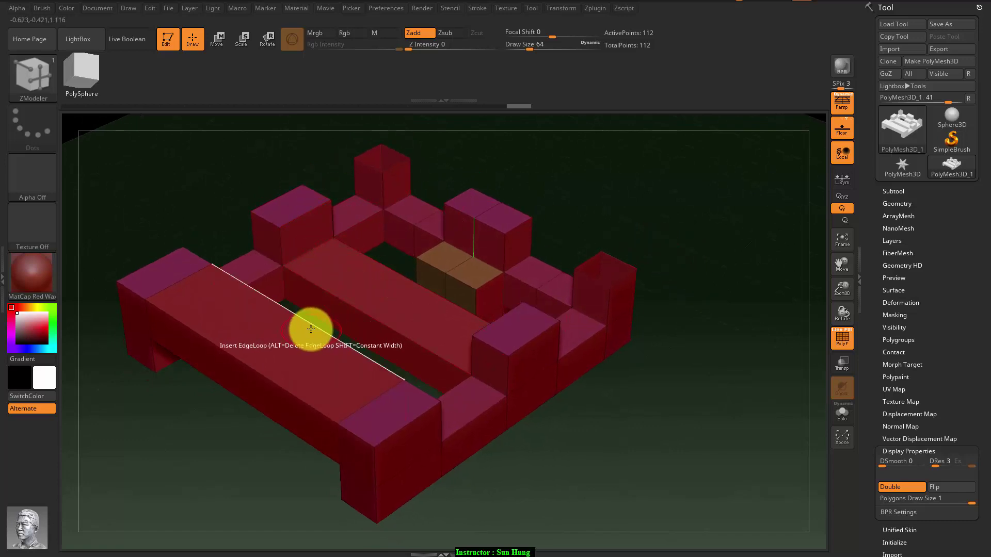
# Set edge insertion to Multiple EdgeLoops with a specified resolution of 8 loops.
pyautogui.press('space')
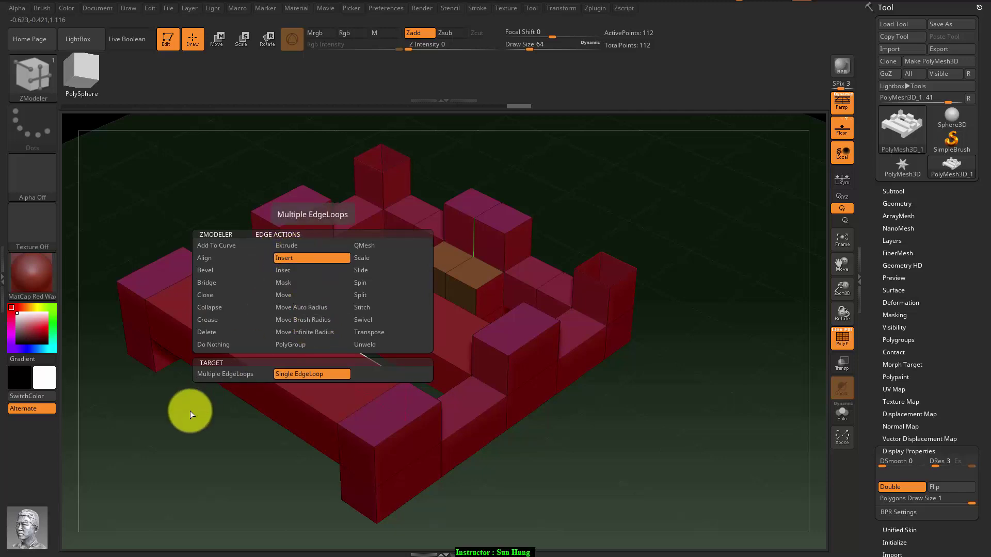
pyautogui.click(233, 373)
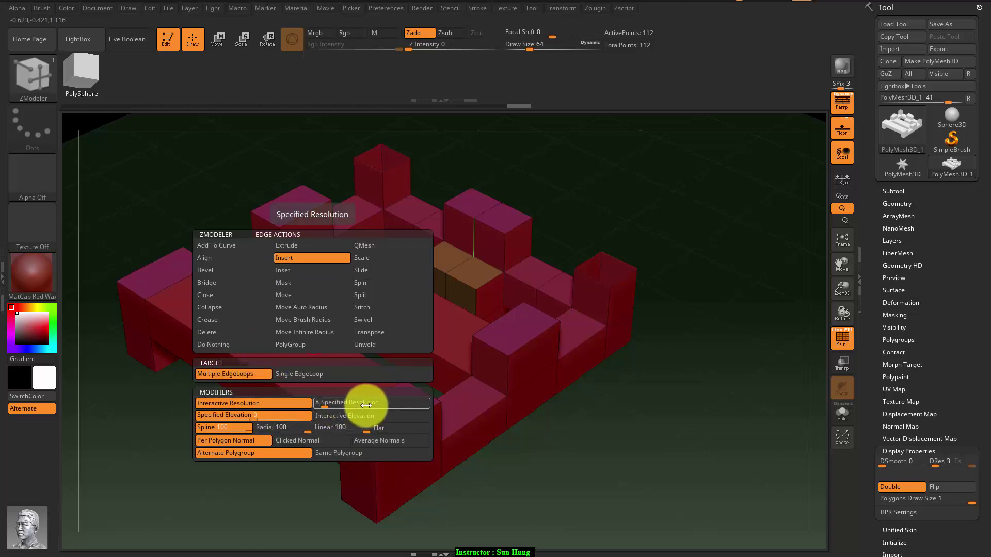
pyautogui.click(277, 406)
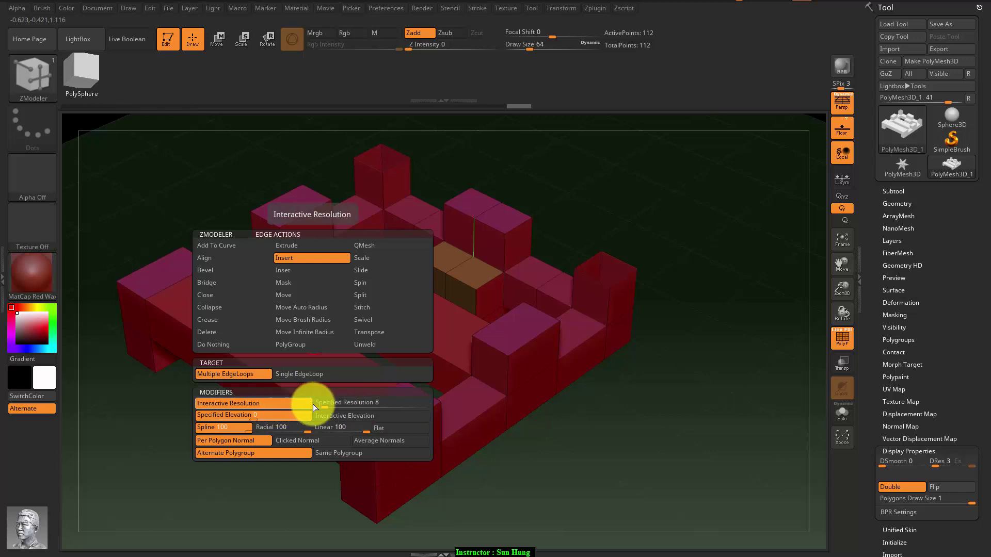
pyautogui.click(345, 403)
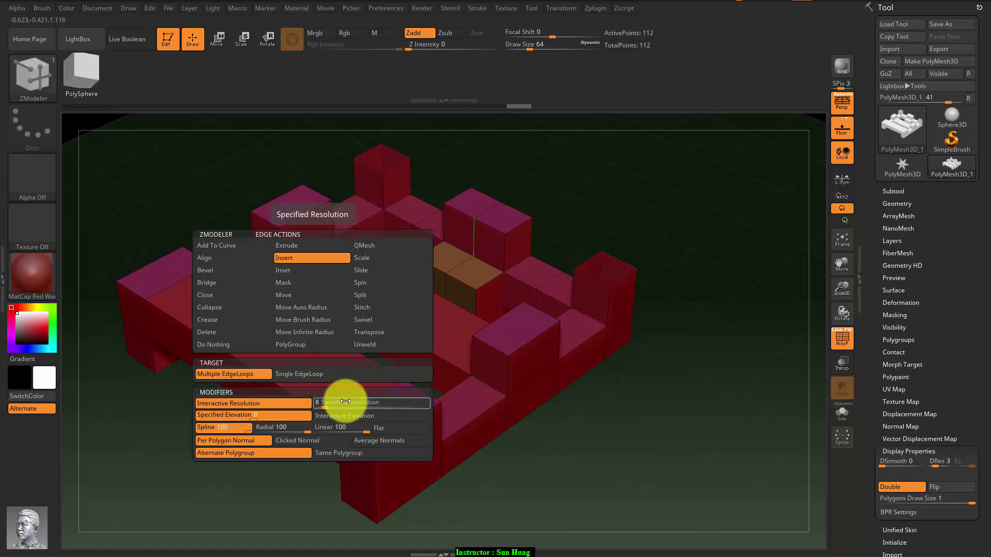
pyautogui.click(265, 405)
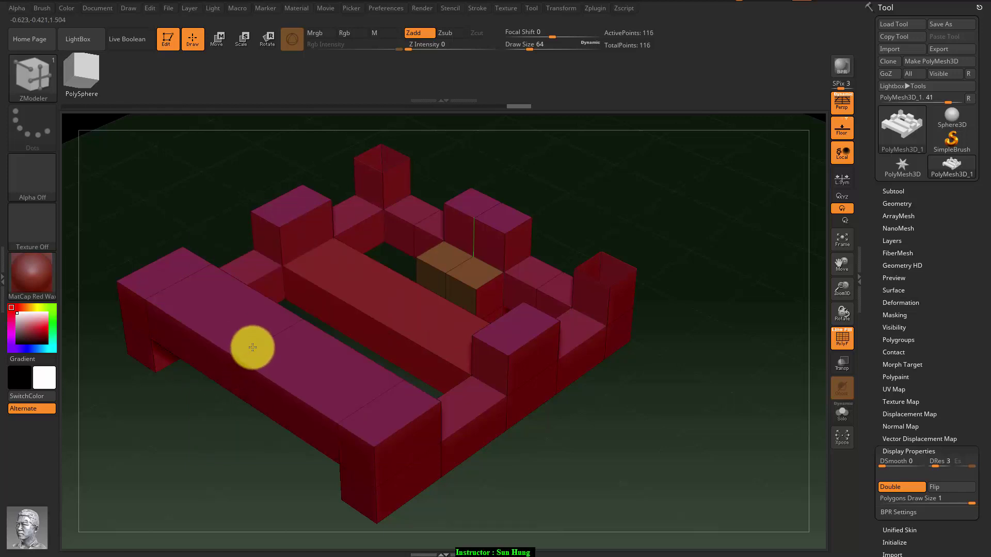
# Stripe the long front block and the central bar with evenly spaced edge loops.
pyautogui.click(252, 347)
pyautogui.click(257, 341)
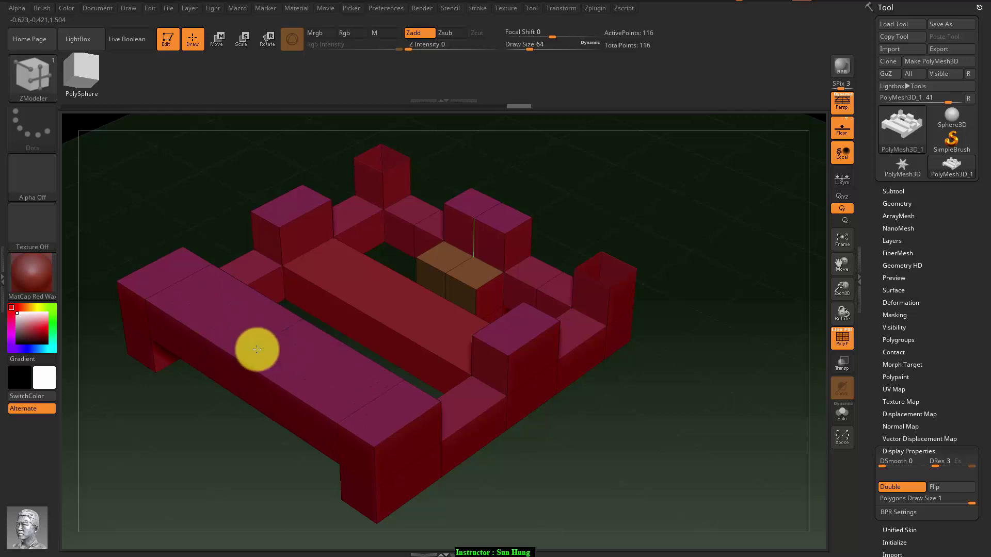
pyautogui.click(257, 350)
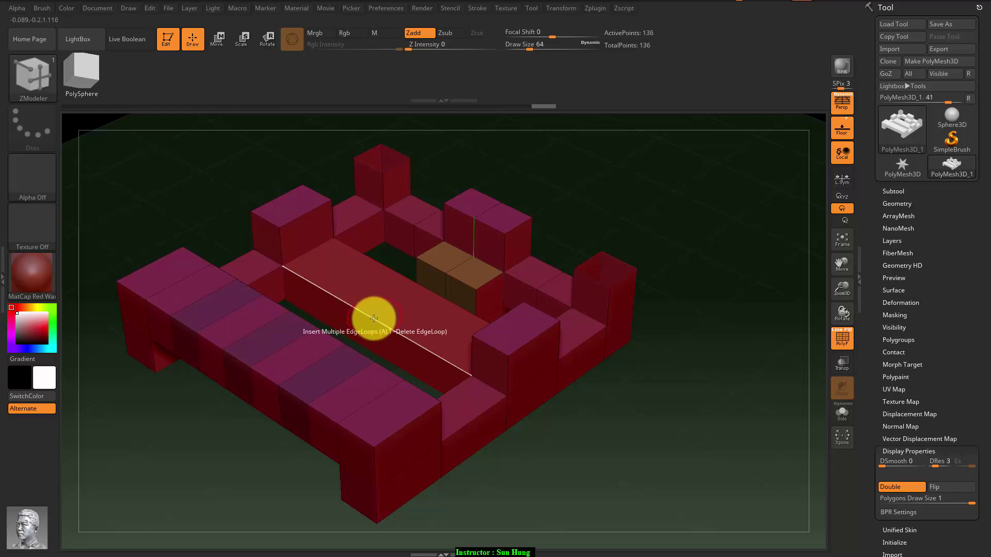
pyautogui.press('space')
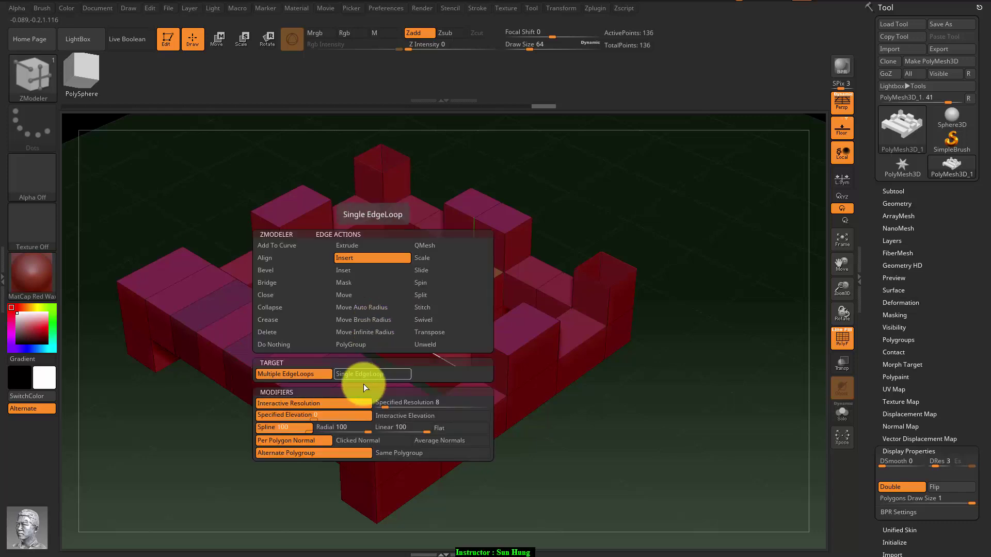
pyautogui.click(409, 402)
pyautogui.click(383, 321)
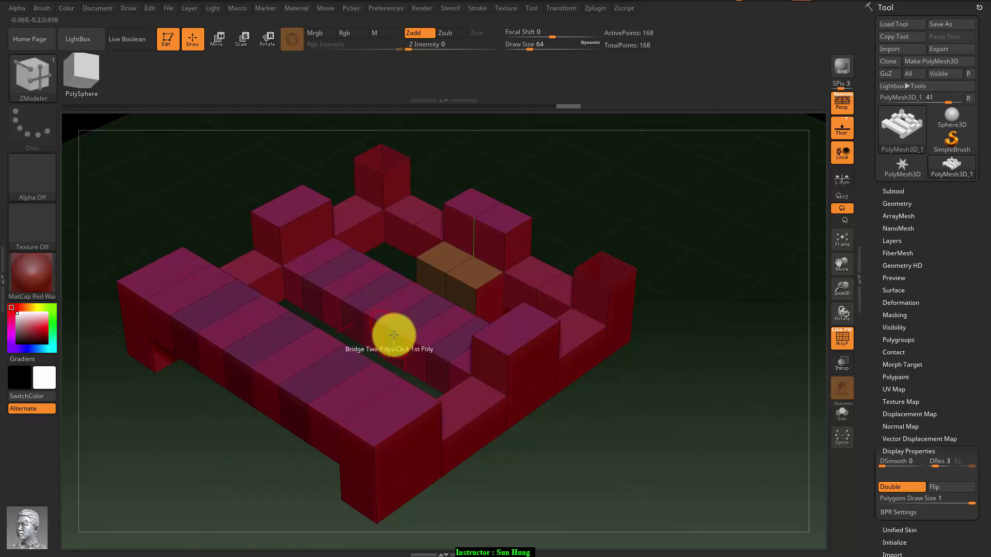
# Return the polygon action to QMesh and edge insertion to Single EdgeLoop.
pyautogui.press('space')
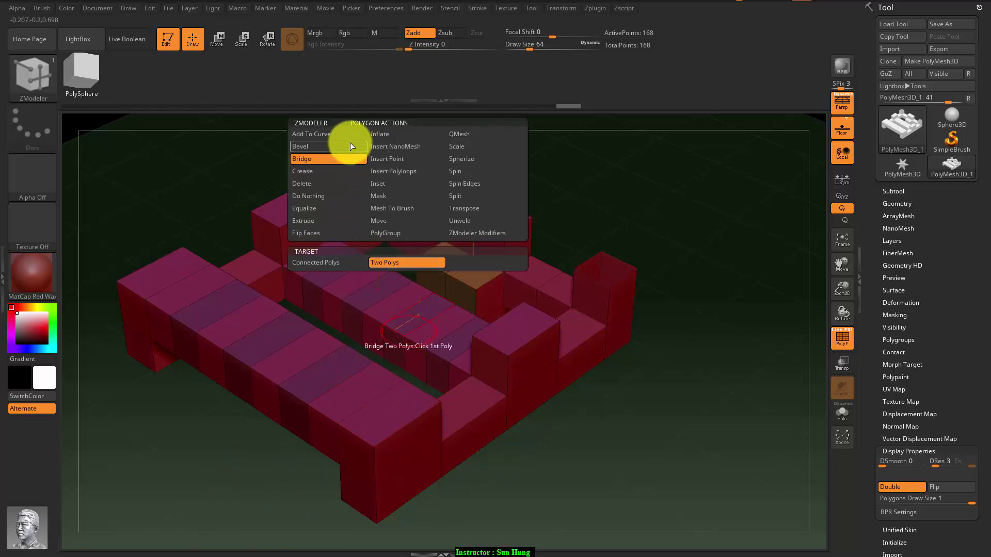
pyautogui.click(393, 184)
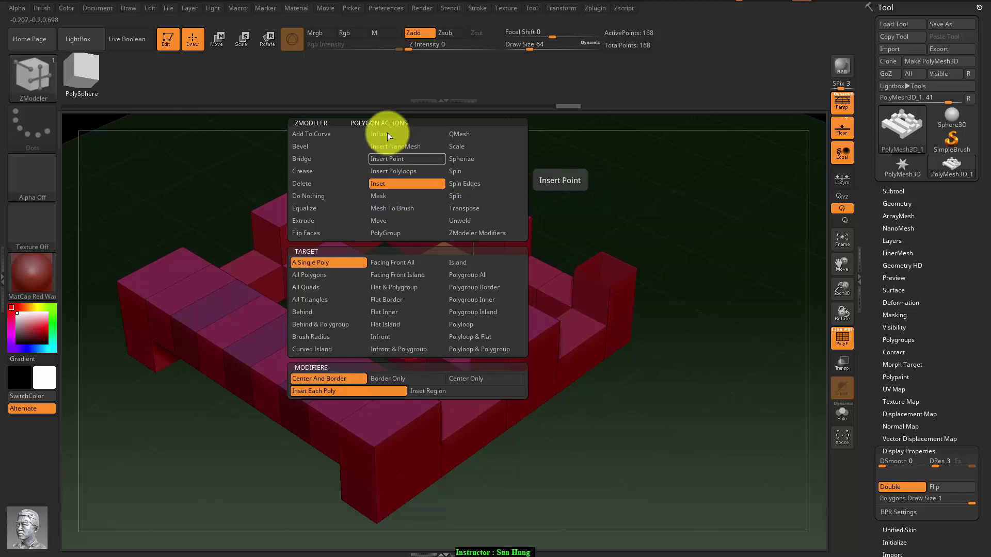
pyautogui.click(463, 133)
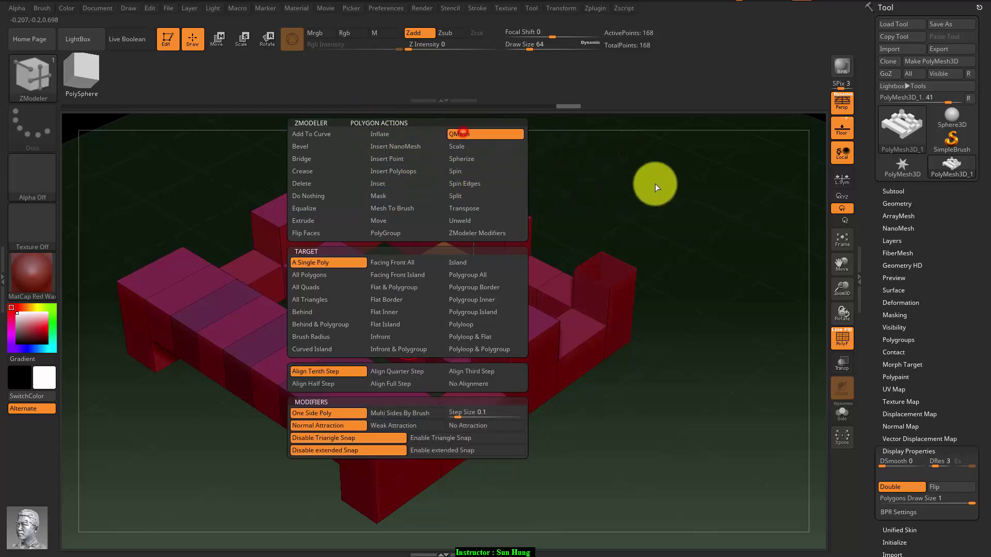
pyautogui.press('space')
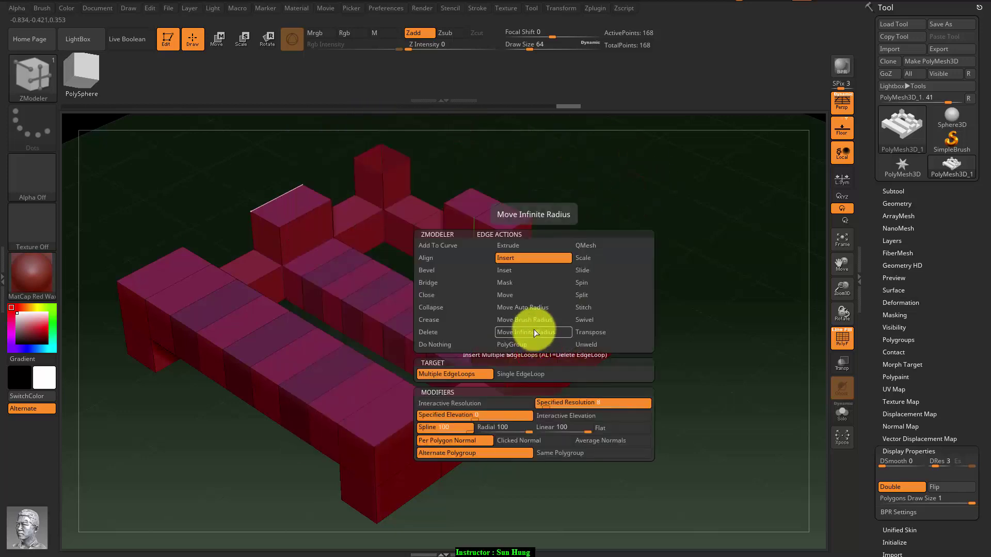
pyautogui.click(509, 373)
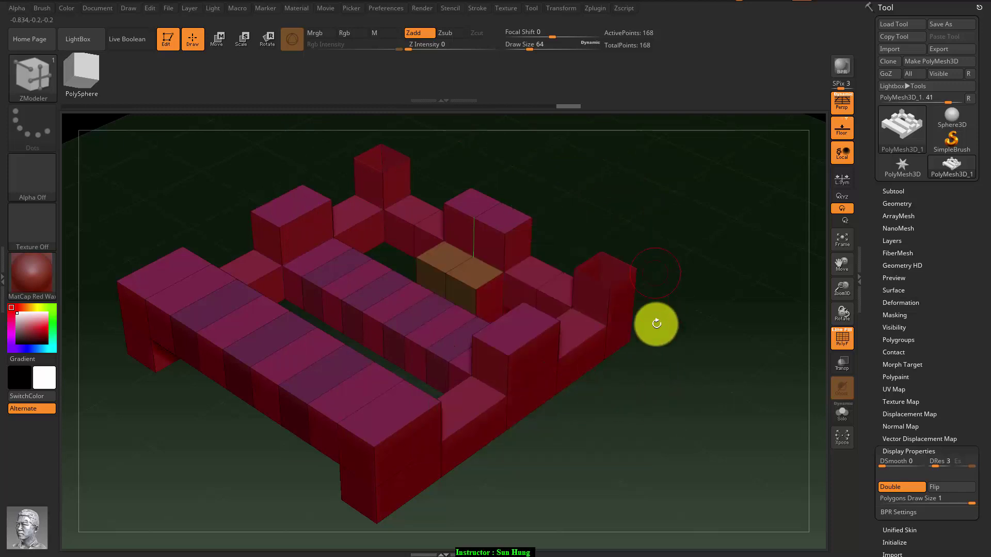
pyautogui.moveTo(655, 325); pyautogui.dragTo(646, 390)
pyautogui.press('space')
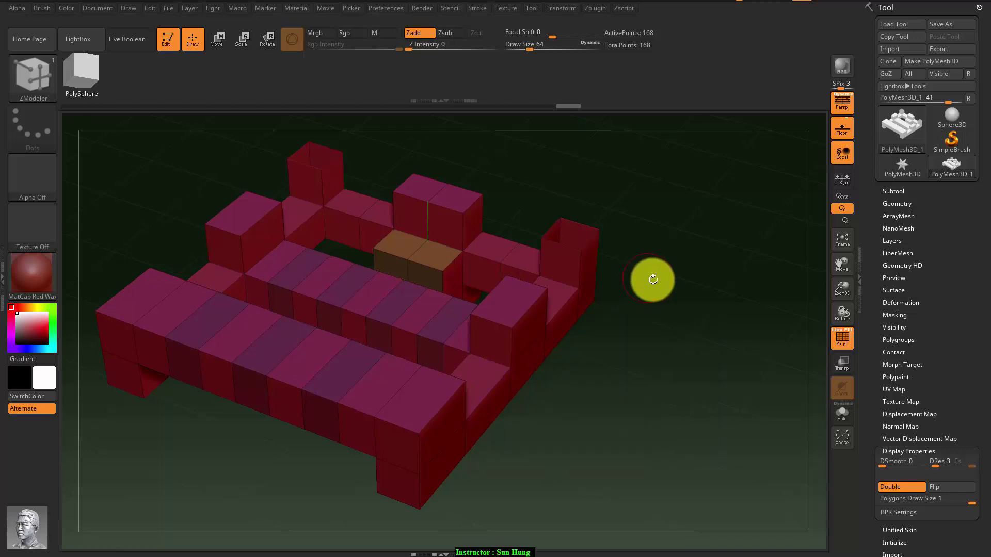
# Set the edge action to Bridge Two Holes with Round Corners and Optimal Resolution.
pyautogui.keyDown('alt'); pyautogui.moveTo(657, 236); pyautogui.dragTo(716, 321); pyautogui.keyUp('alt')
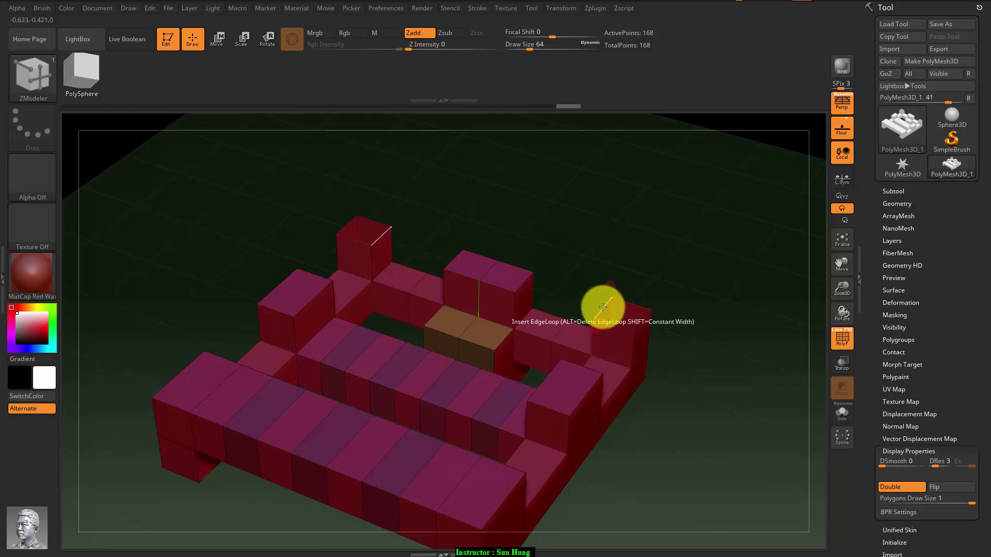
pyautogui.press('space')
pyautogui.click(503, 283)
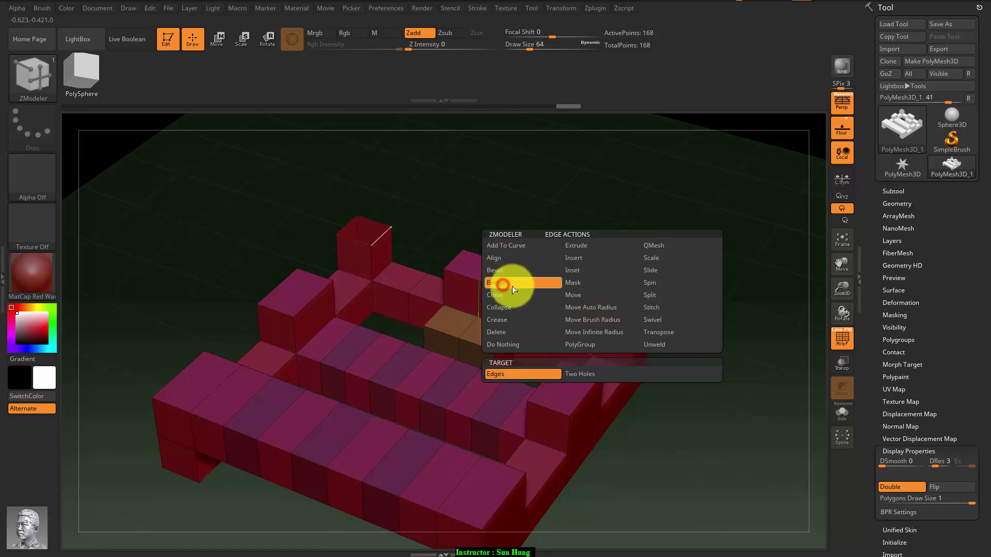
pyautogui.click(587, 374)
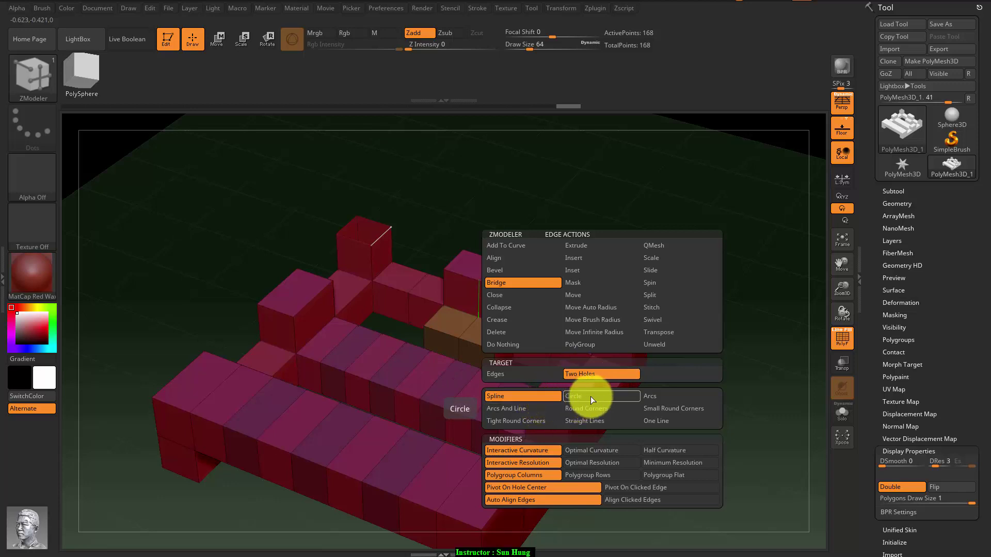
pyautogui.click(594, 410)
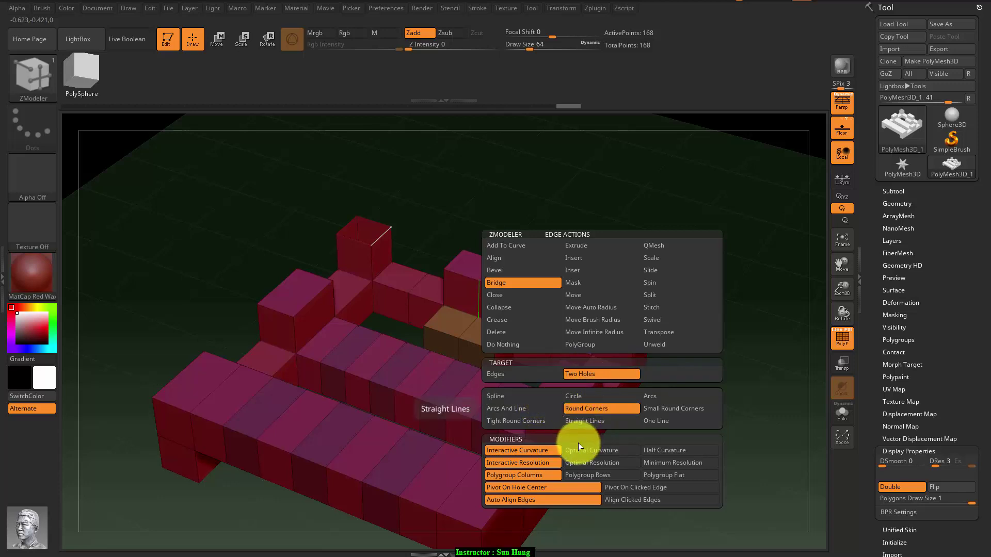
pyautogui.click(600, 462)
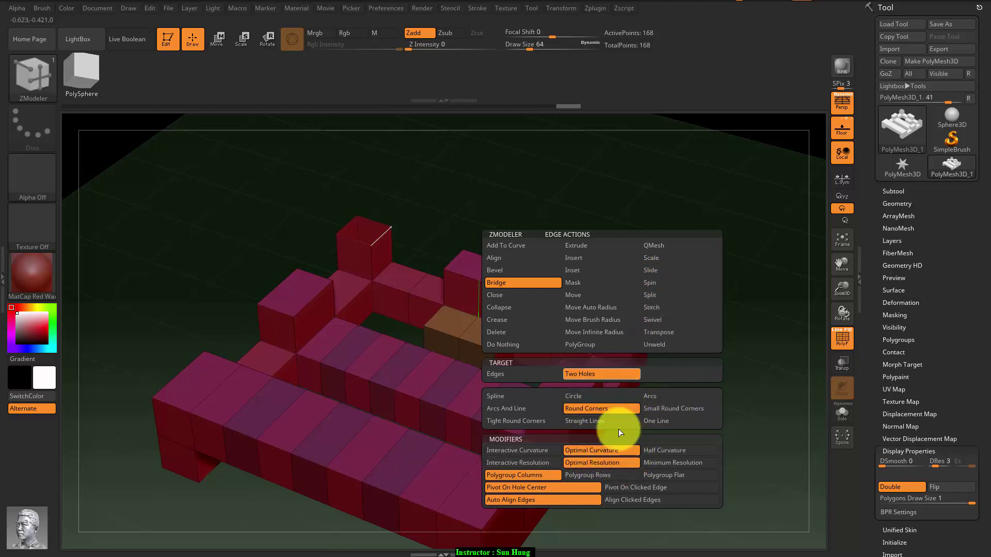
# Bridge the left pillar's top hole to the right pillar's, forming a rounded arch.
pyautogui.click(376, 222)
pyautogui.click(642, 325)
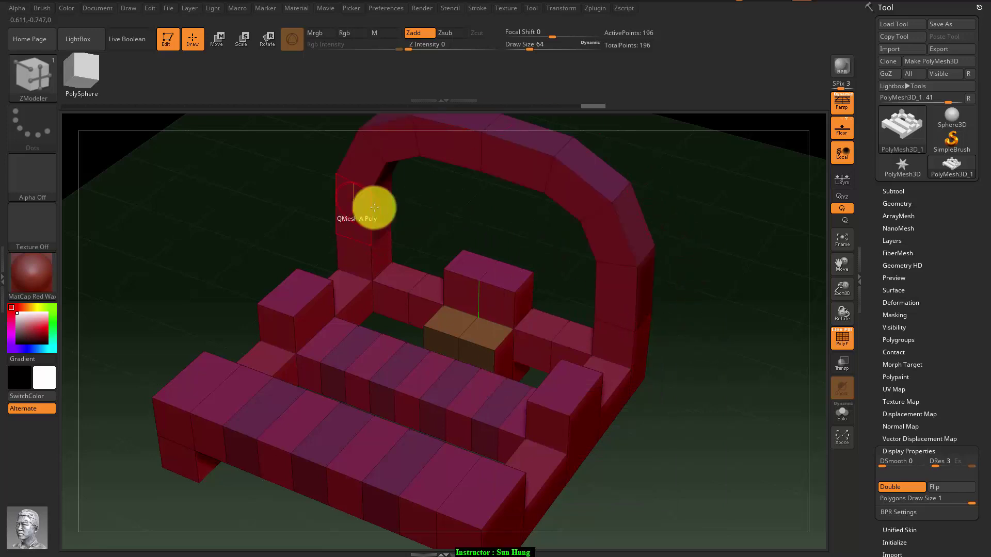
pyautogui.moveTo(704, 400); pyautogui.dragTo(721, 328)
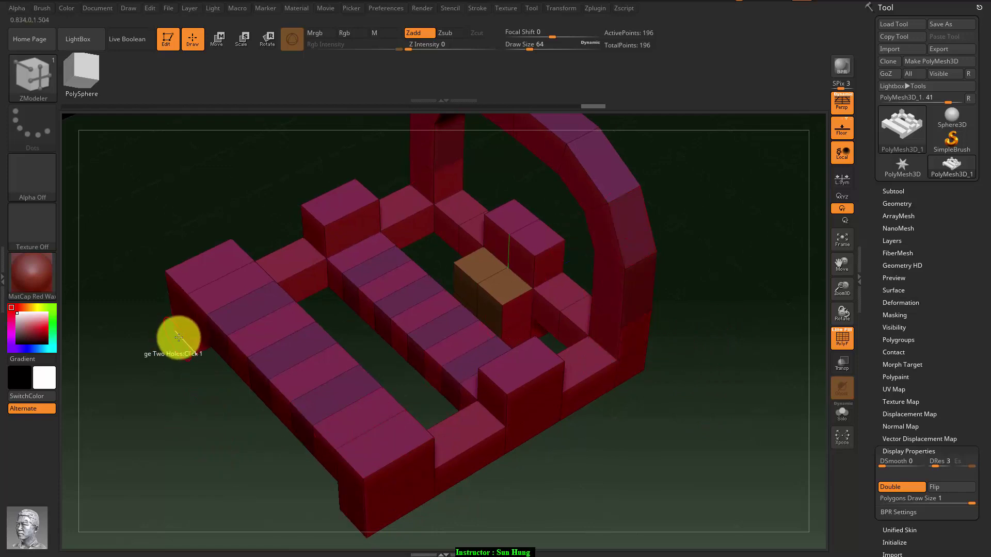
# Bridge connected polygons under the front block with Small Round Corners, viewed from low front.
pyautogui.press('space')
pyautogui.click(81, 160)
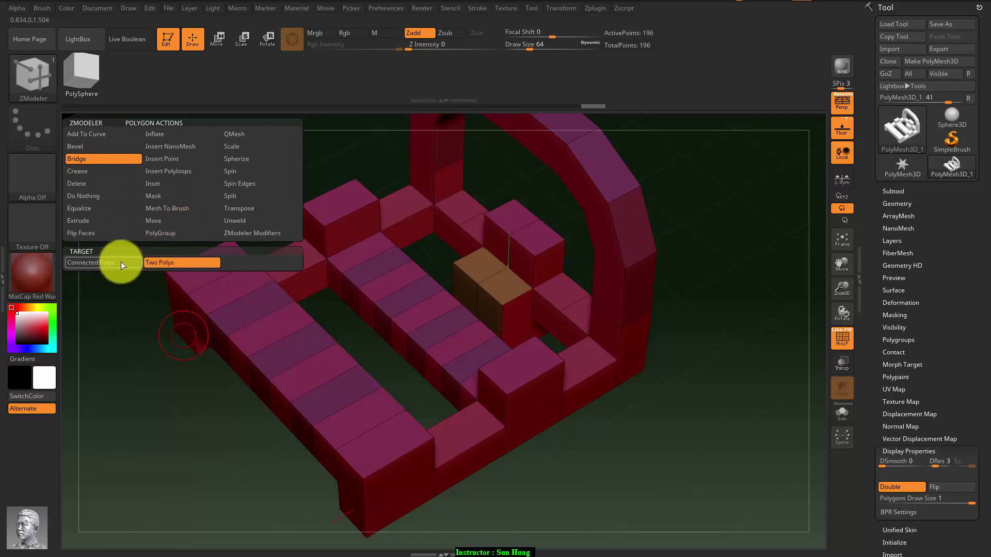
pyautogui.click(100, 263)
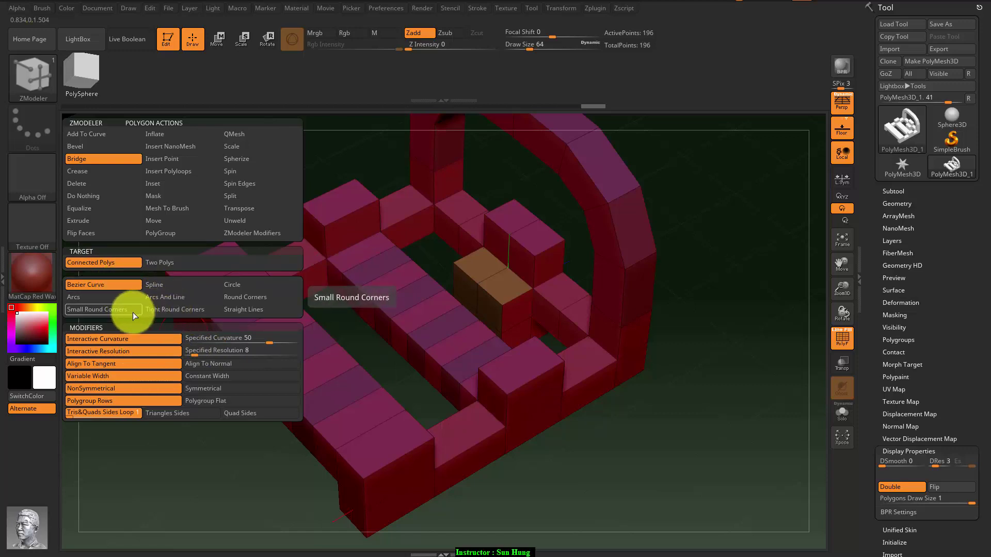
pyautogui.click(97, 308)
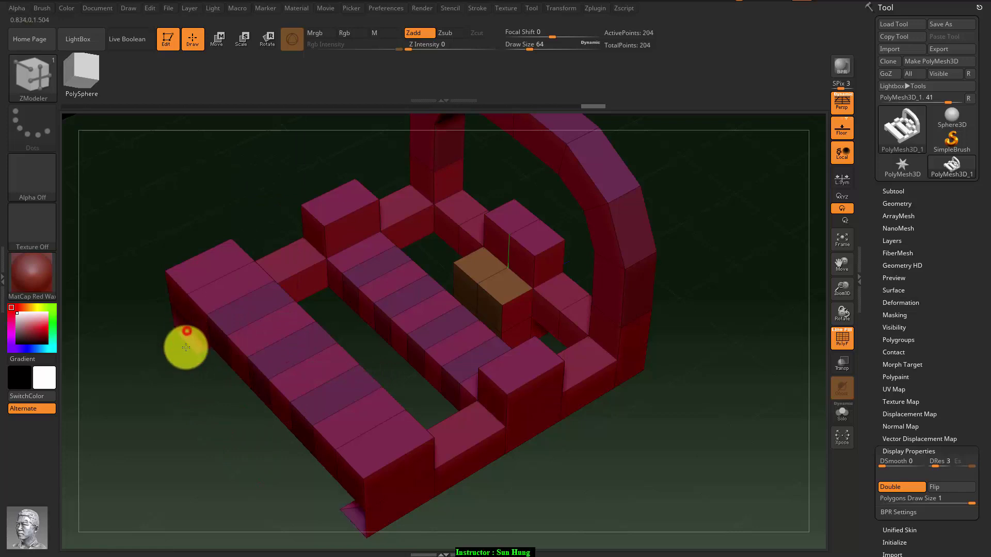
pyautogui.moveTo(252, 491)
pyautogui.mouseDown()
pyautogui.moveTo(282, 446)
pyautogui.moveTo(280, 431)
pyautogui.moveTo(336, 425)
pyautogui.mouseUp()
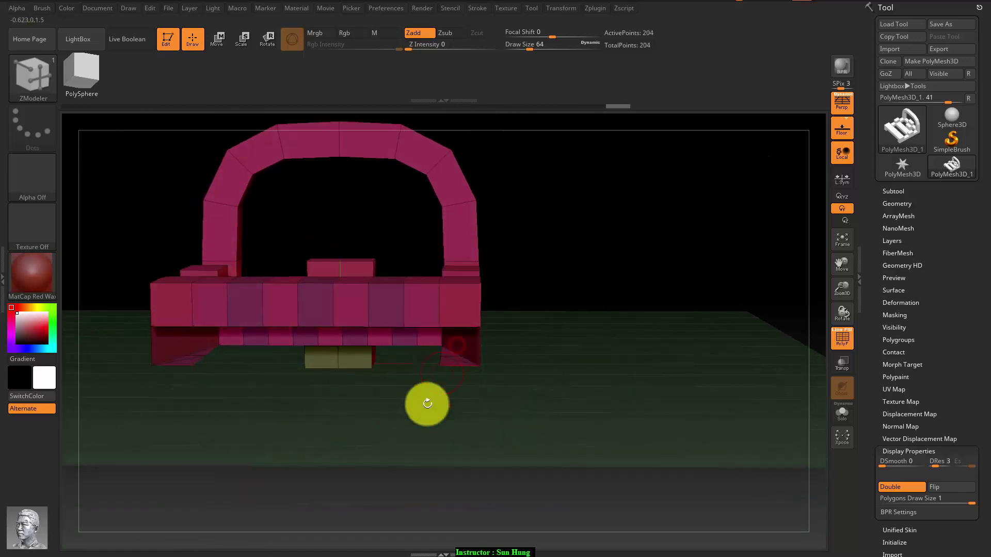
# Try a polygon bridge under the front row, undo it, and set the polygon action to Delete.
pyautogui.moveTo(455, 345)
pyautogui.mouseDown()
pyautogui.moveTo(387, 408)
pyautogui.moveTo(364, 413)
pyautogui.moveTo(210, 338)
pyautogui.mouseUp()
pyautogui.press('space')
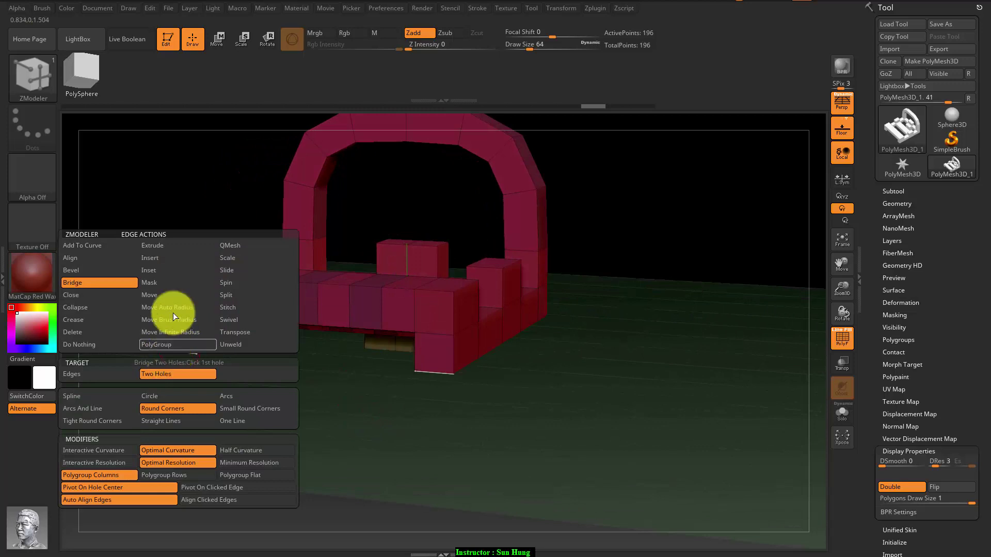
pyautogui.press('space')
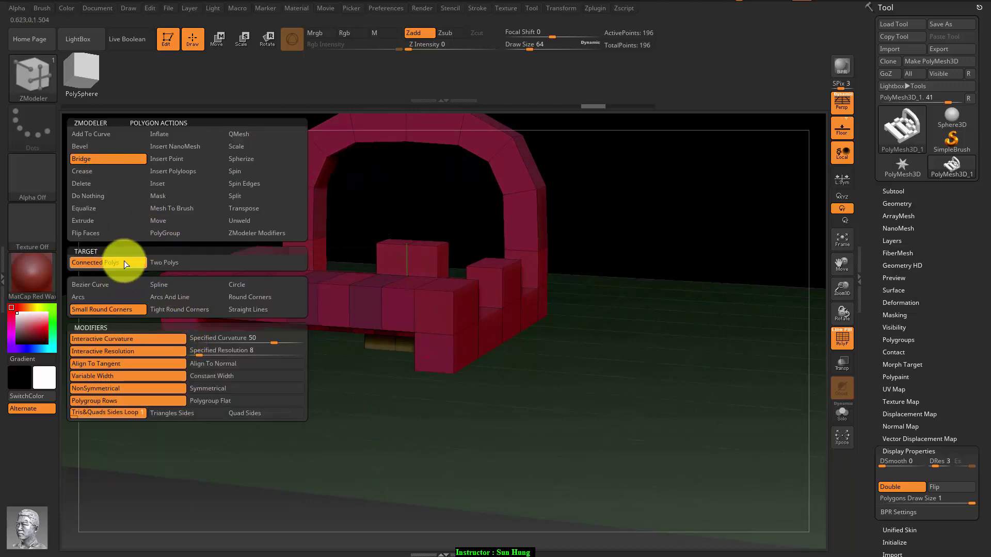
pyautogui.click(165, 260)
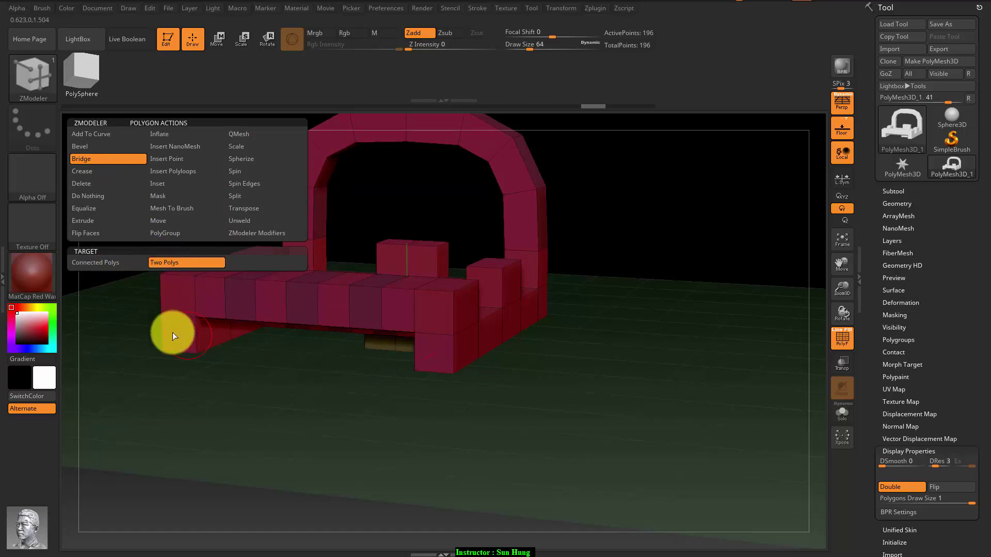
pyautogui.click(196, 333)
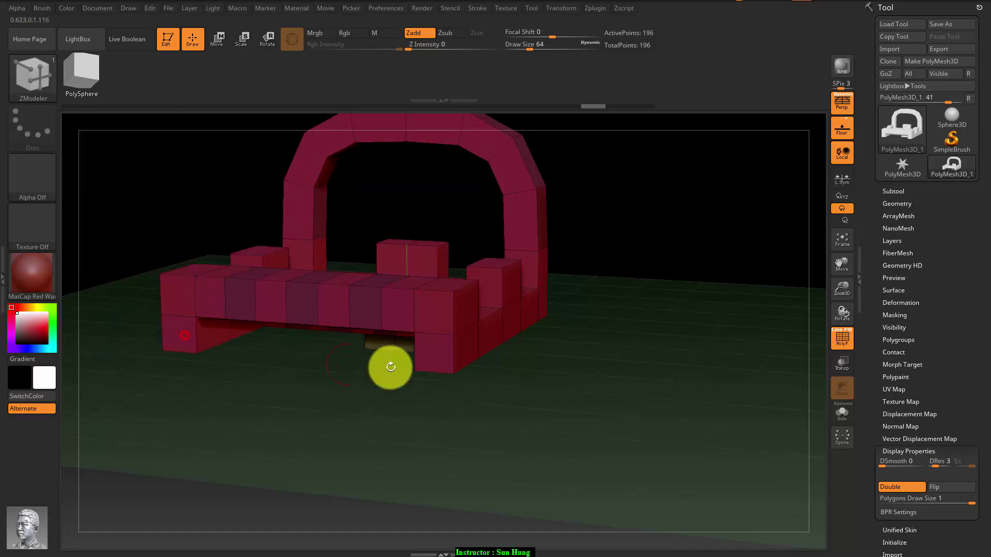
pyautogui.click(443, 362)
pyautogui.hotkey('ctrl', 'z')
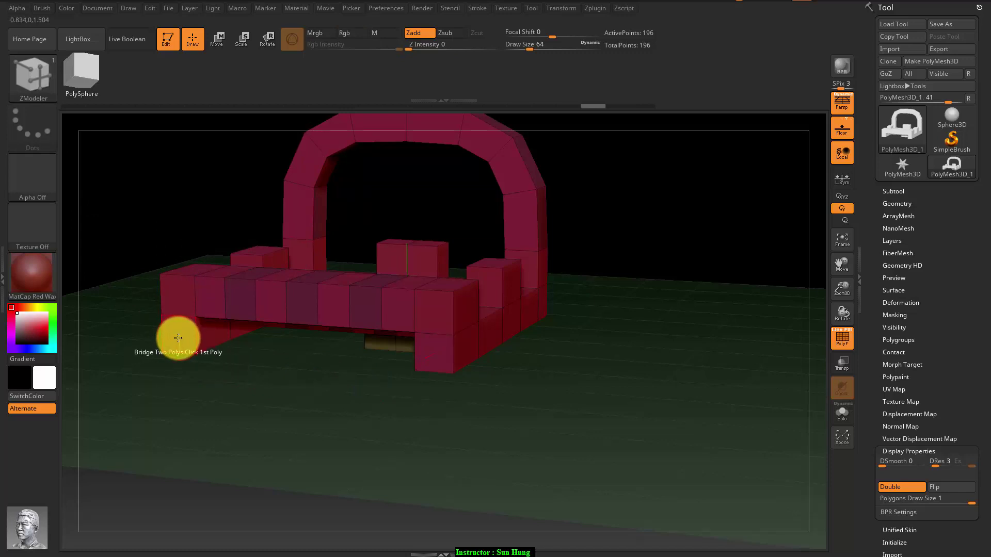
pyautogui.press('space')
pyautogui.click(82, 183)
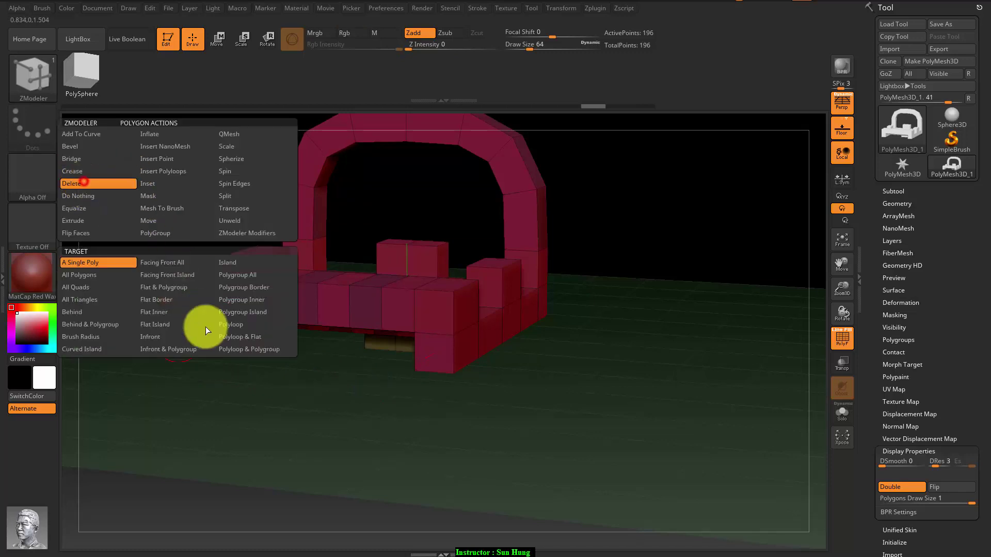
# Bridge the two front holes with interactive curvature and resolution, curving the loop forward.
pyautogui.press('space')
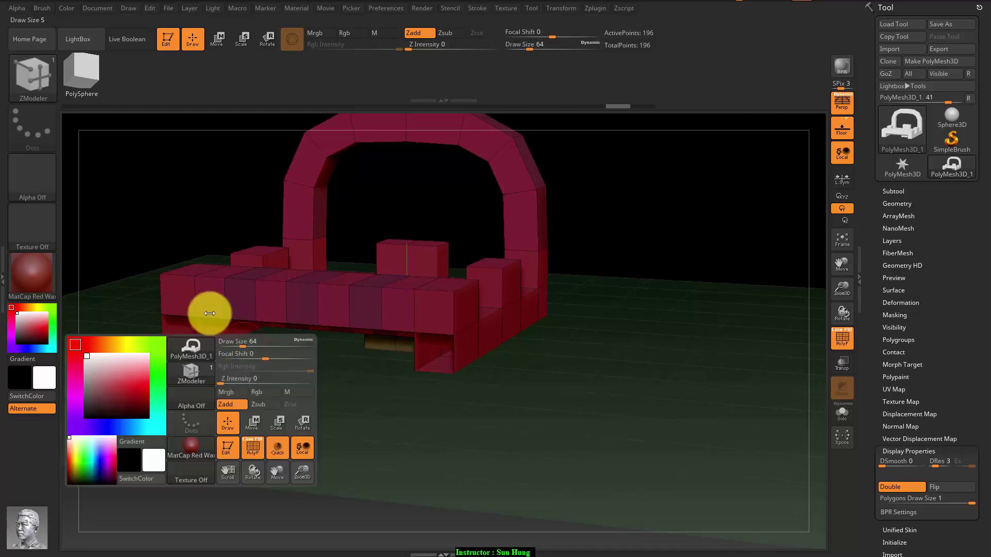
pyautogui.press('space')
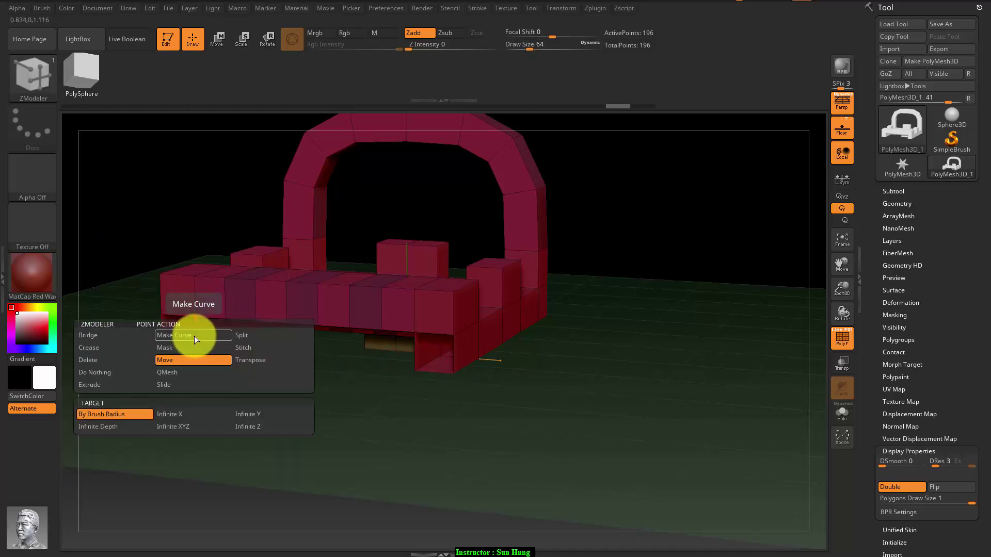
pyautogui.press('space')
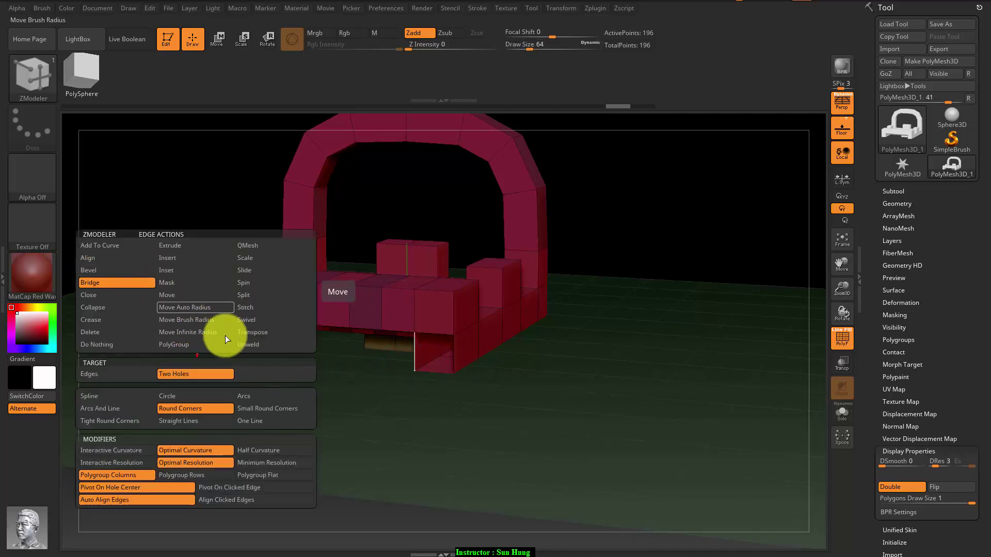
pyautogui.click(128, 450)
pyautogui.click(129, 462)
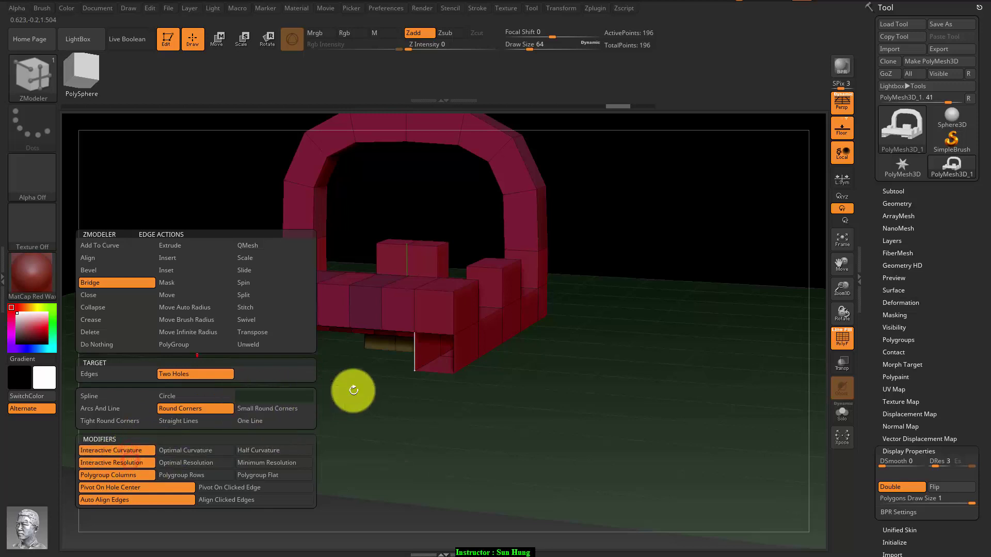
pyautogui.moveTo(387, 402); pyautogui.dragTo(398, 404)
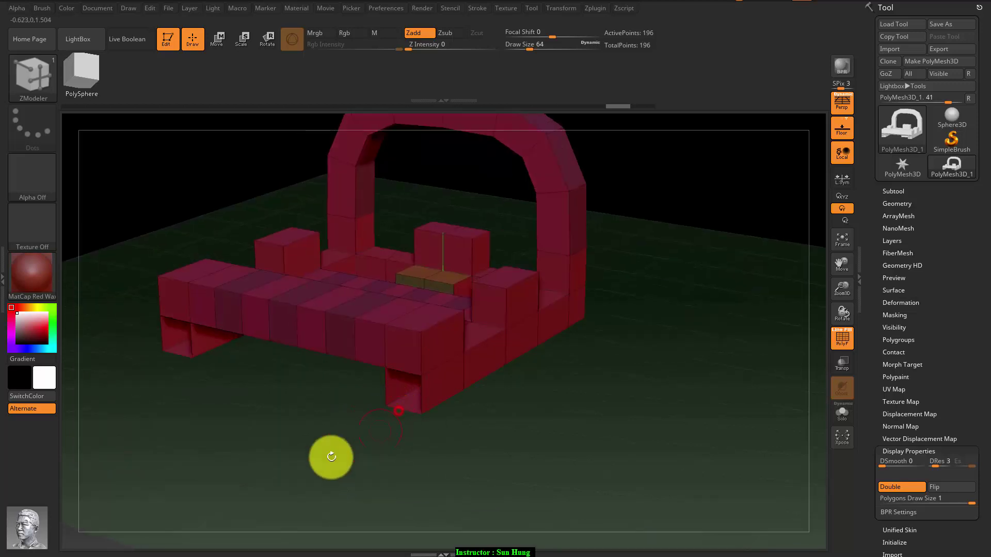
pyautogui.click(192, 340)
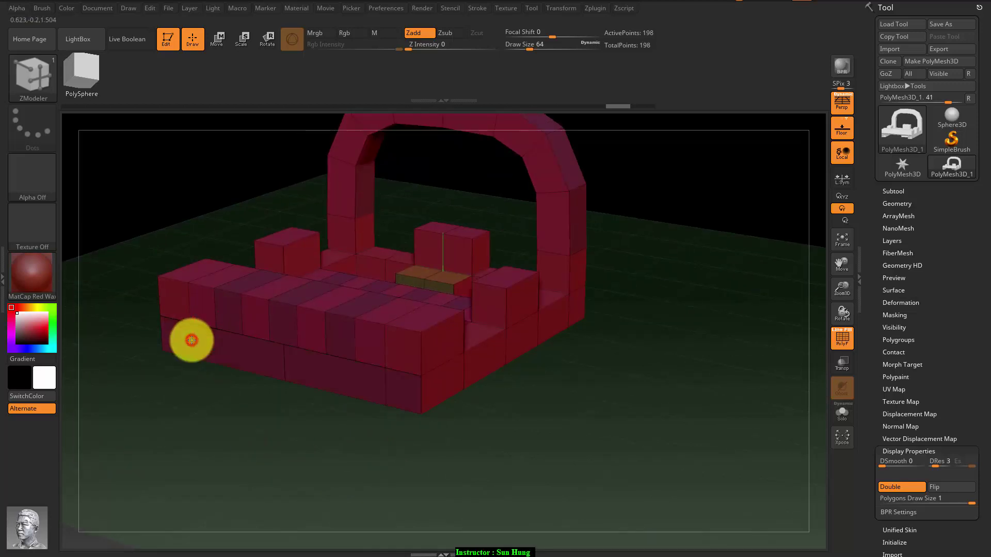
pyautogui.moveTo(192, 335)
pyautogui.mouseDown()
pyautogui.moveTo(212, 249)
pyautogui.moveTo(223, 321)
pyautogui.moveTo(325, 326)
pyautogui.moveTo(303, 303)
pyautogui.moveTo(322, 337)
pyautogui.moveTo(310, 290)
pyautogui.moveTo(307, 317)
pyautogui.mouseUp()
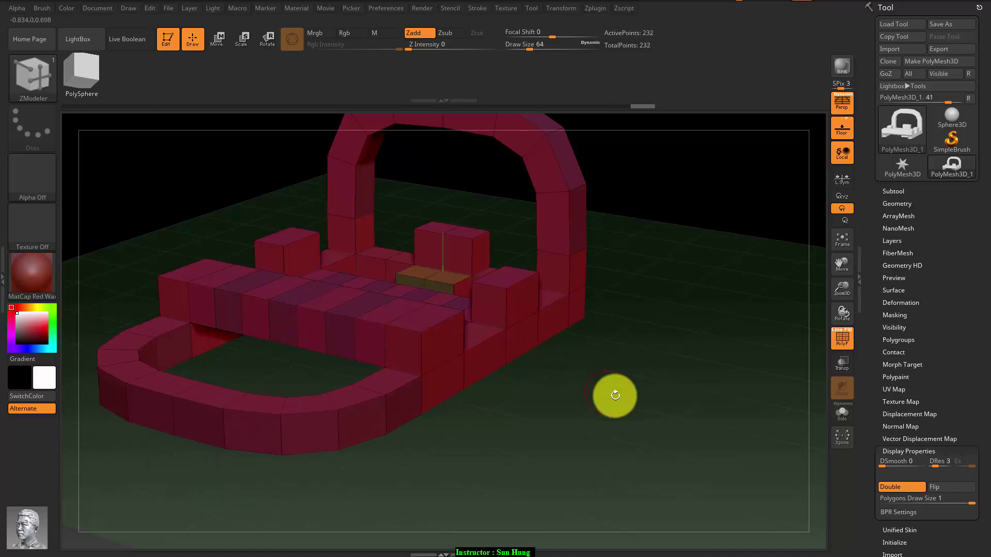
# Orbit to a frontal angle and bring up the ZModeler polygon actions menu.
pyautogui.moveTo(612, 394)
pyautogui.mouseDown()
pyautogui.moveTo(630, 426)
pyautogui.moveTo(675, 376)
pyautogui.moveTo(611, 413)
pyautogui.moveTo(647, 327)
pyautogui.moveTo(637, 364)
pyautogui.moveTo(696, 399)
pyautogui.moveTo(597, 371)
pyautogui.mouseUp()
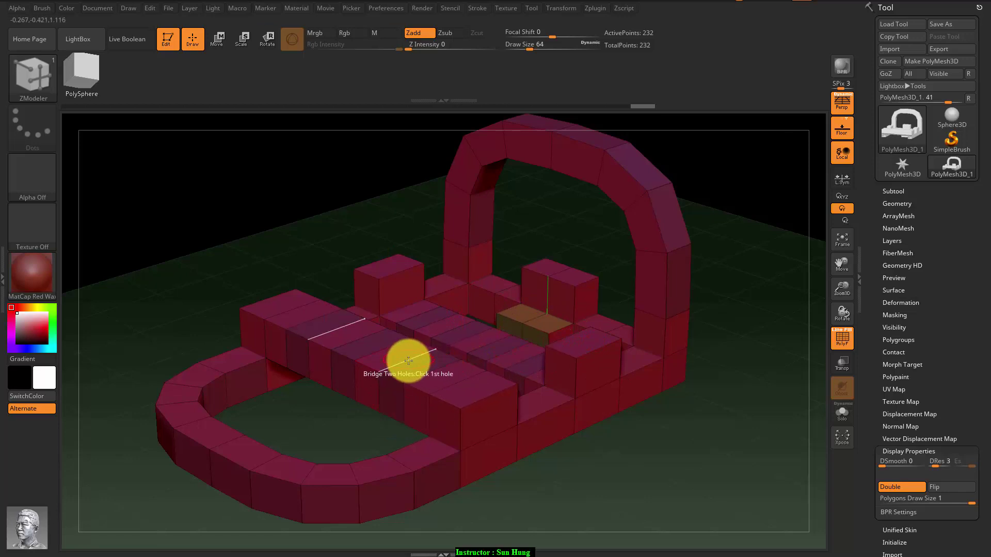
pyautogui.press('space')
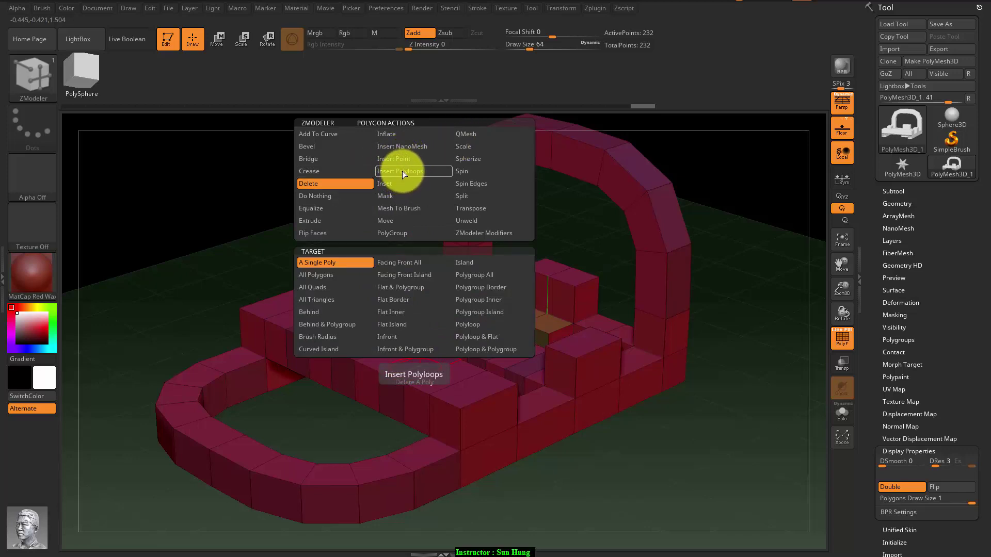
# Inset the front strip's top faces using Inset targeting Flat Island, then check from several angles.
pyautogui.click(395, 185)
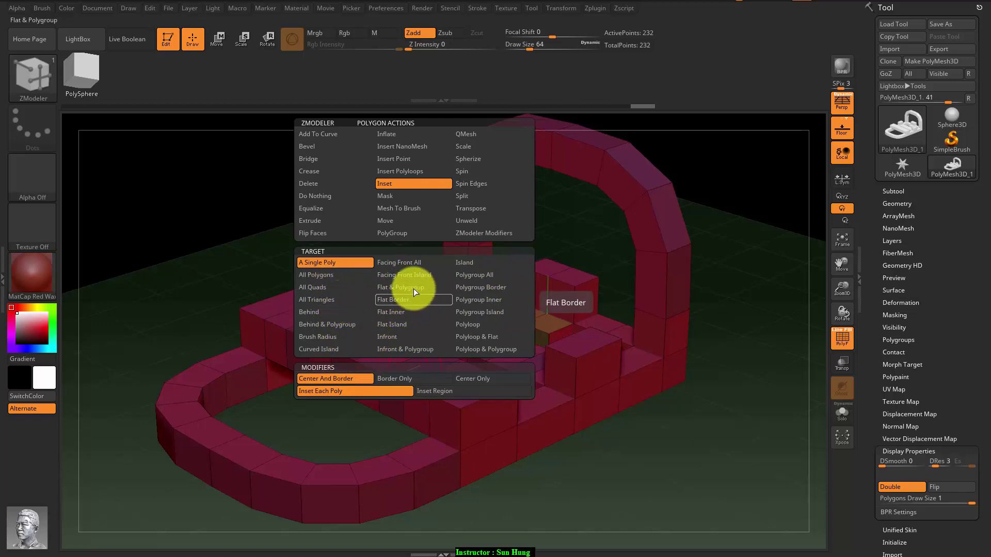
pyautogui.click(413, 325)
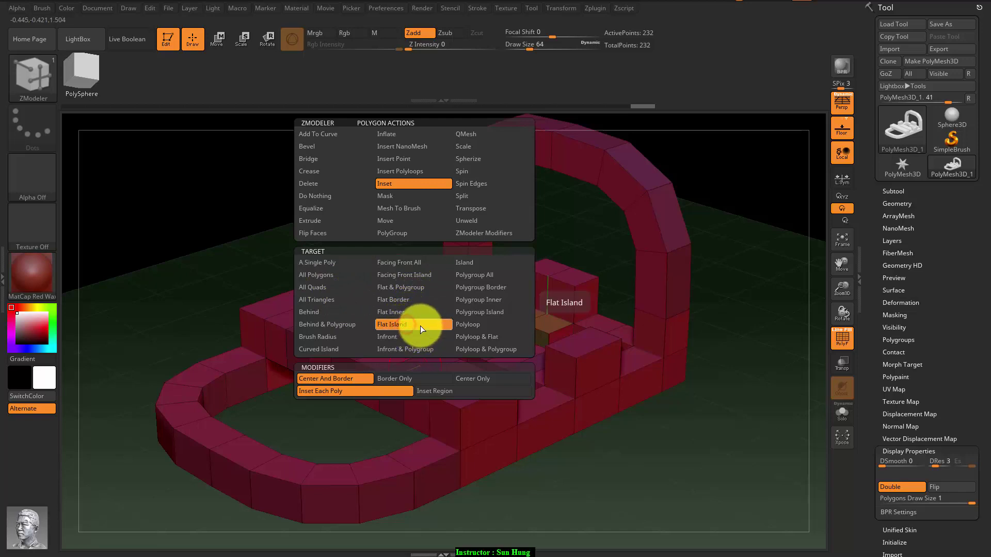
pyautogui.press('space')
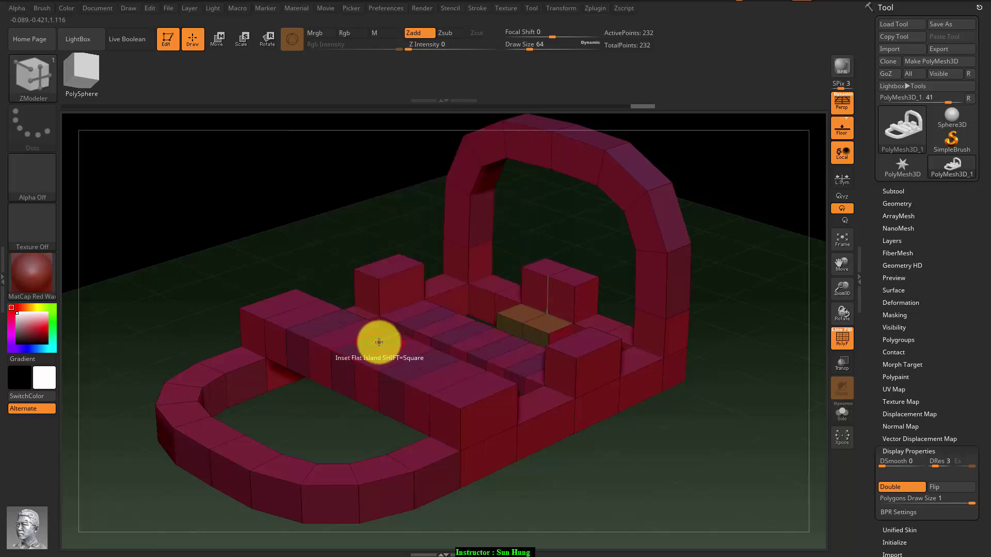
pyautogui.moveTo(379, 349); pyautogui.dragTo(386, 378)
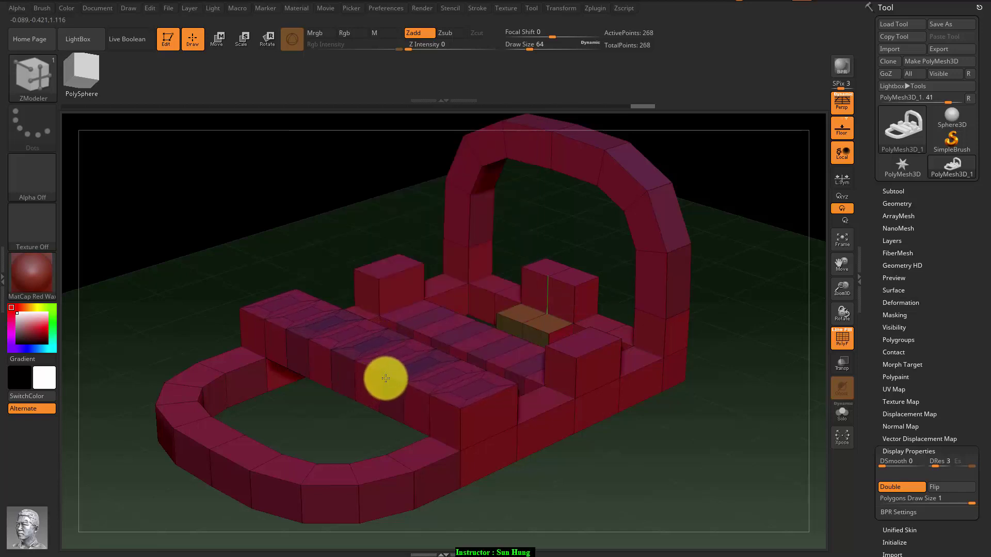
pyautogui.moveTo(212, 286)
pyautogui.mouseDown()
pyautogui.moveTo(188, 263)
pyautogui.moveTo(221, 303)
pyautogui.mouseUp()
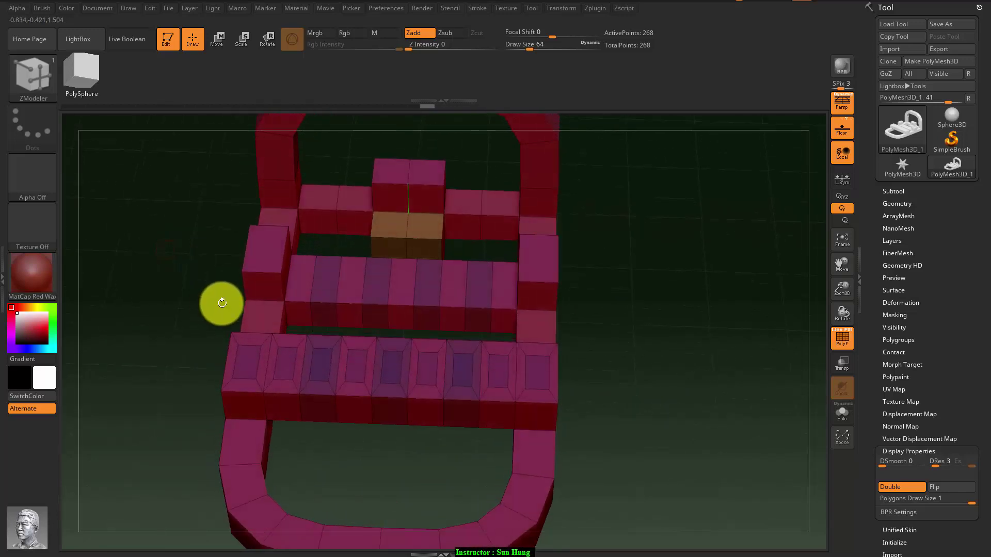
pyautogui.moveTo(435, 459)
pyautogui.mouseDown()
pyautogui.moveTo(438, 309)
pyautogui.moveTo(383, 317)
pyautogui.moveTo(389, 354)
pyautogui.mouseUp()
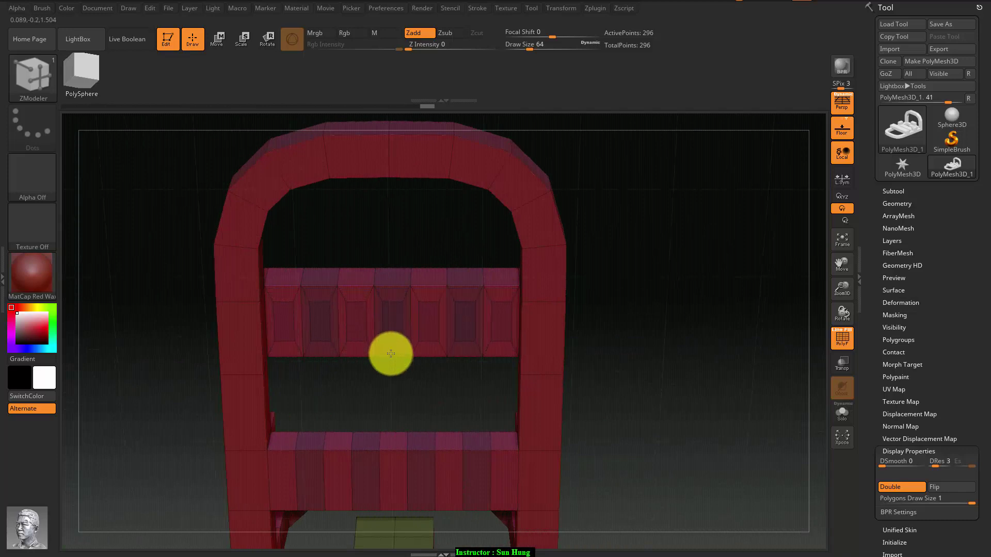
pyautogui.moveTo(641, 281)
pyautogui.mouseDown()
pyautogui.moveTo(626, 409)
pyautogui.moveTo(594, 388)
pyautogui.mouseUp()
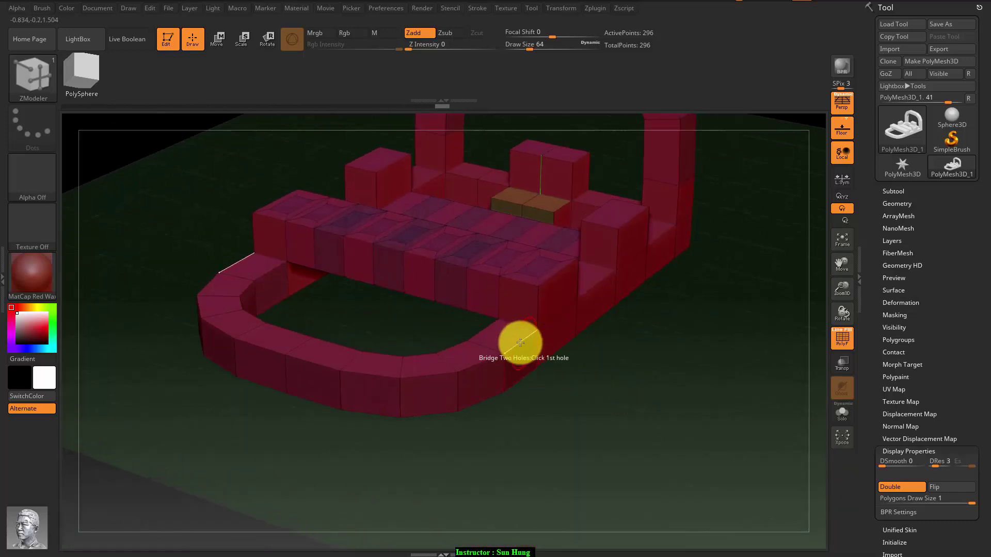
# Set the polygon action to QMesh and the edge action to Insert, viewing the inset strip from above.
pyautogui.press('space')
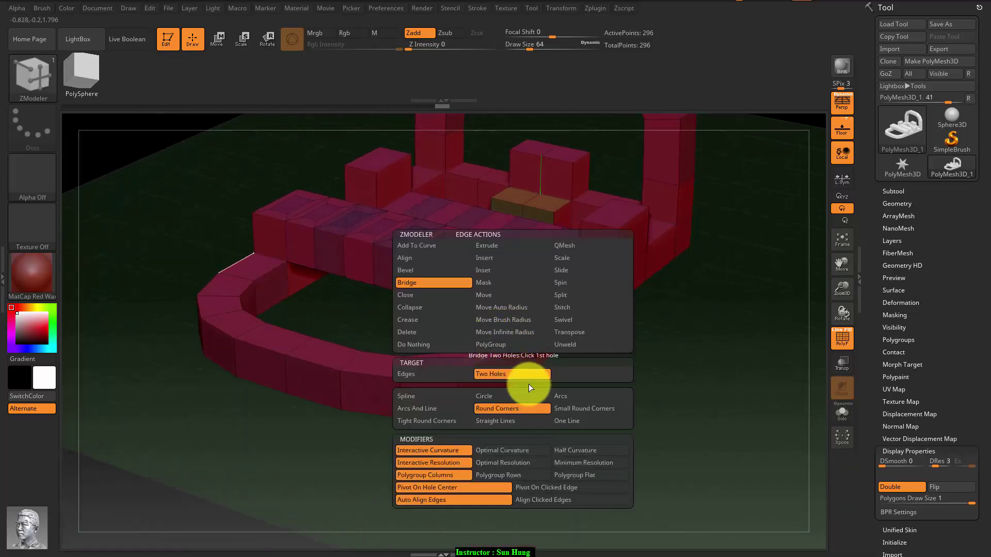
pyautogui.press('space')
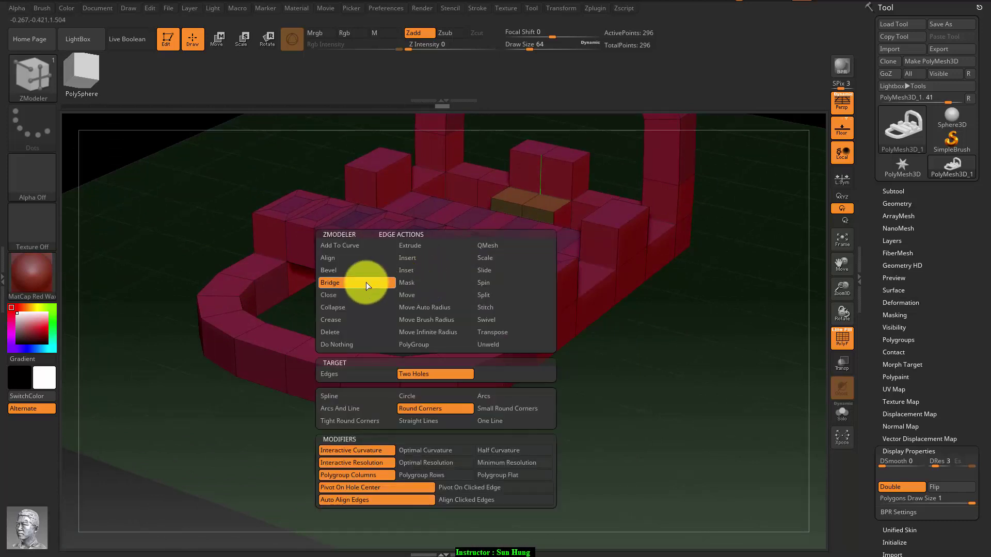
pyautogui.press('space')
pyautogui.press('space')
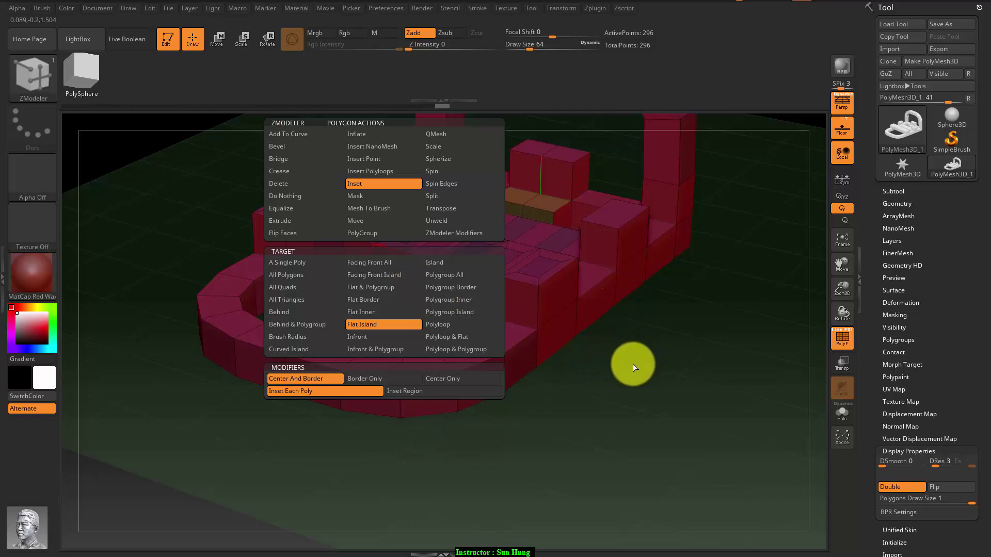
pyautogui.moveTo(626, 373)
pyautogui.mouseDown()
pyautogui.moveTo(657, 358)
pyautogui.moveTo(648, 393)
pyautogui.mouseUp()
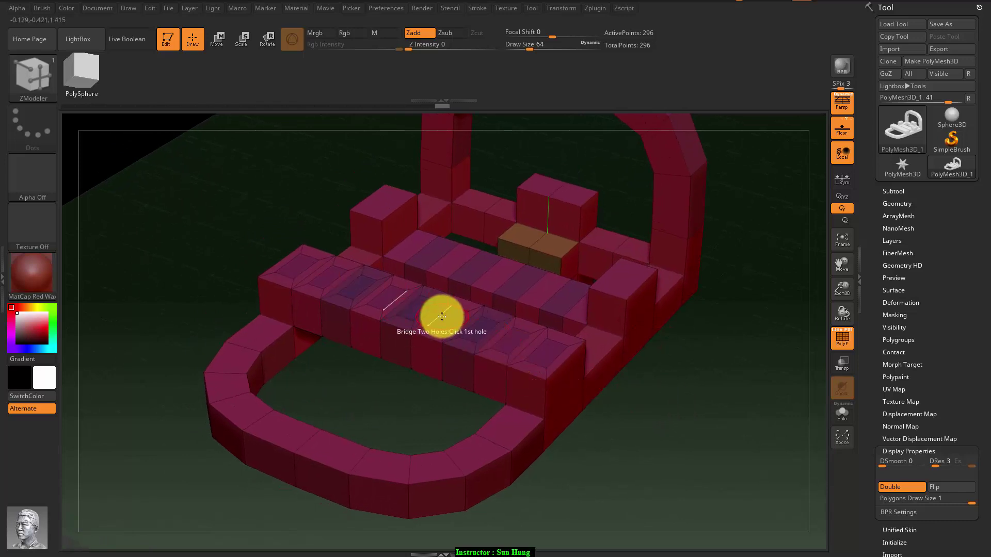
pyautogui.press('space')
pyautogui.click(508, 133)
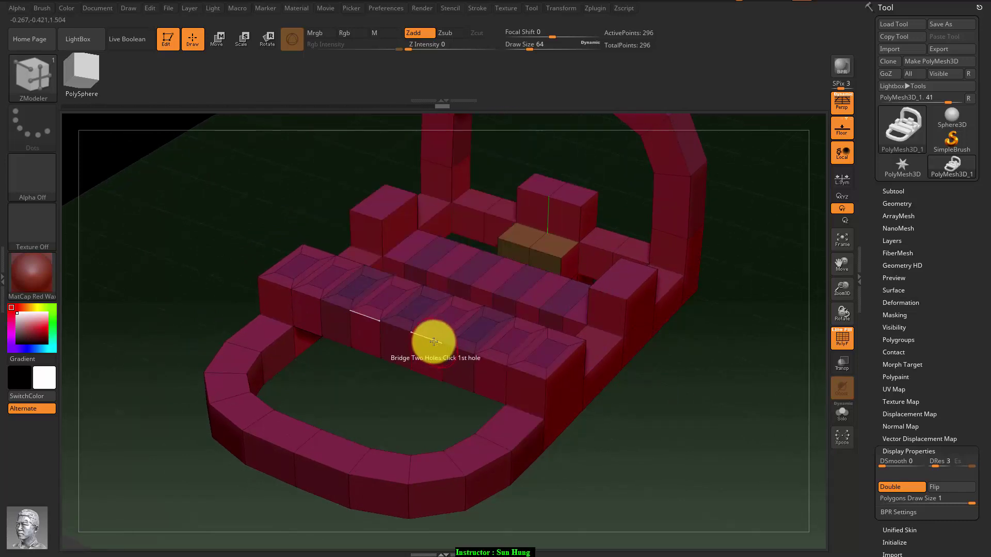
pyautogui.press('space')
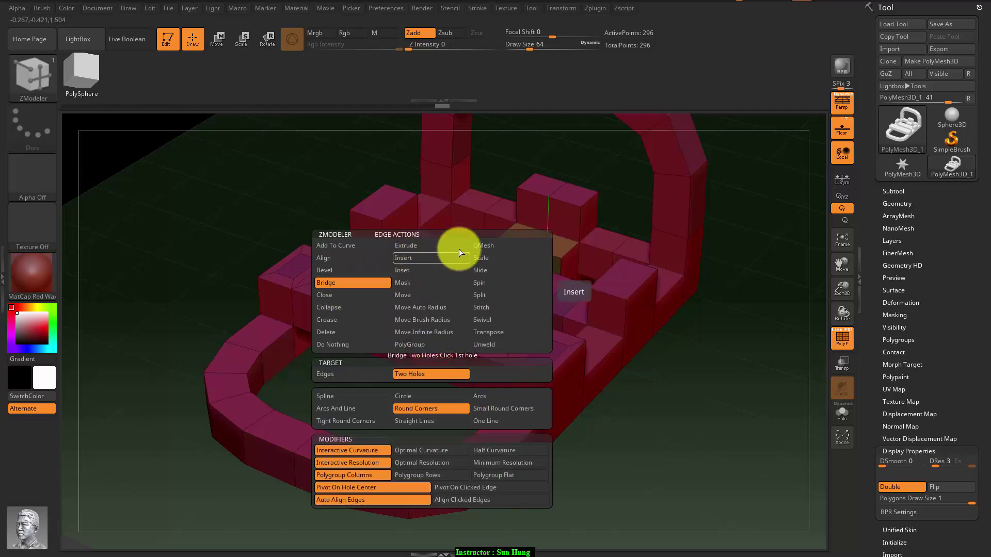
pyautogui.click(415, 258)
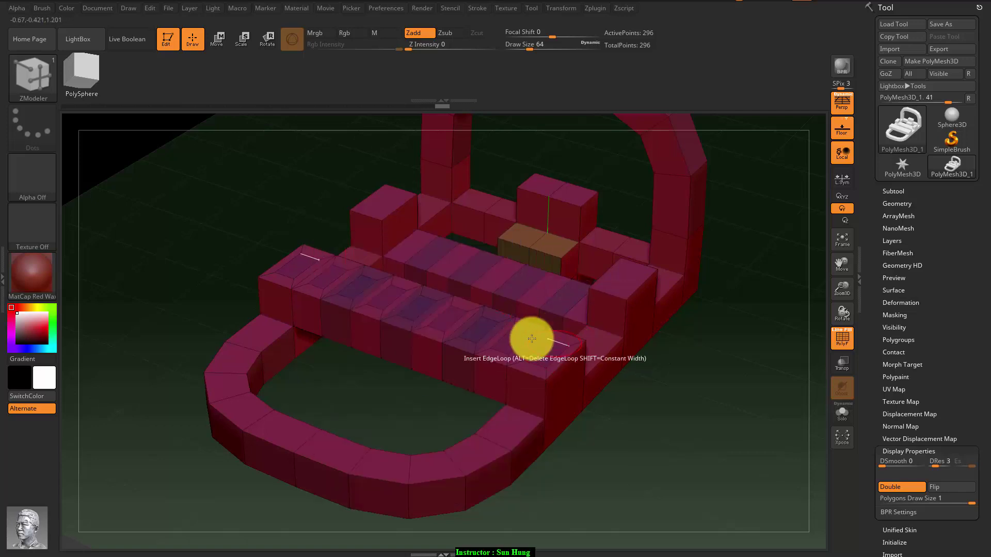
pyautogui.moveTo(391, 413); pyautogui.dragTo(396, 420)
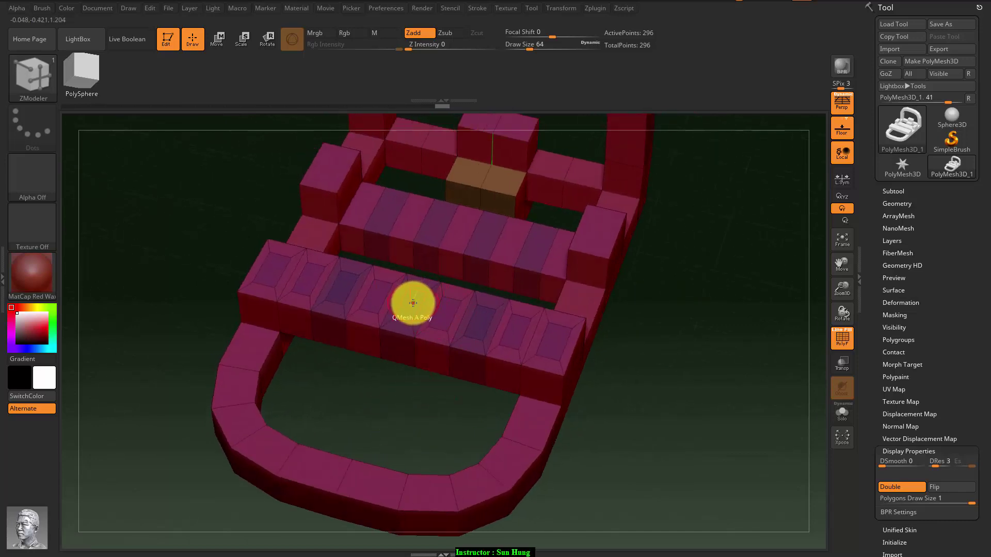
pyautogui.moveTo(413, 316); pyautogui.dragTo(413, 355)
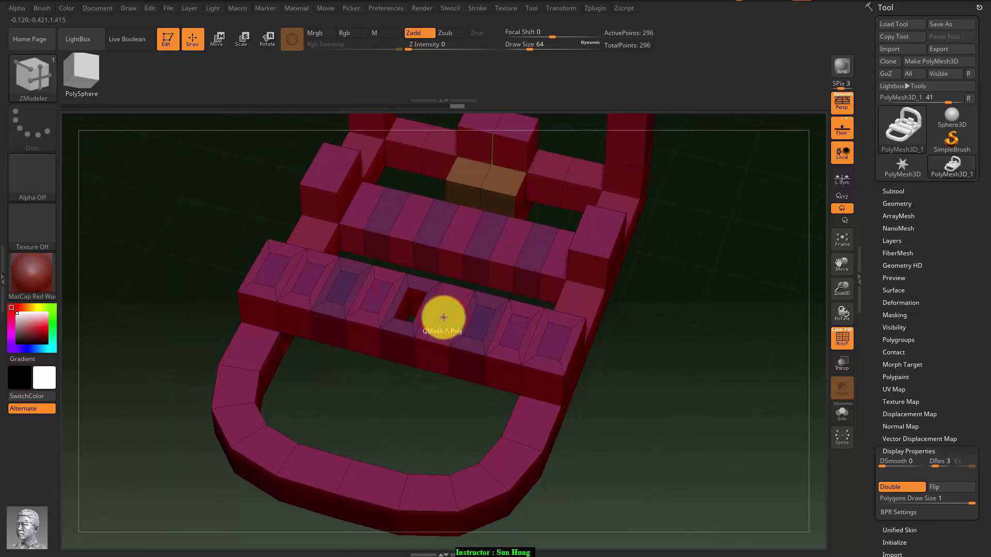
pyautogui.moveTo(444, 317); pyautogui.dragTo(442, 360)
pyautogui.moveTo(476, 316); pyautogui.dragTo(482, 354)
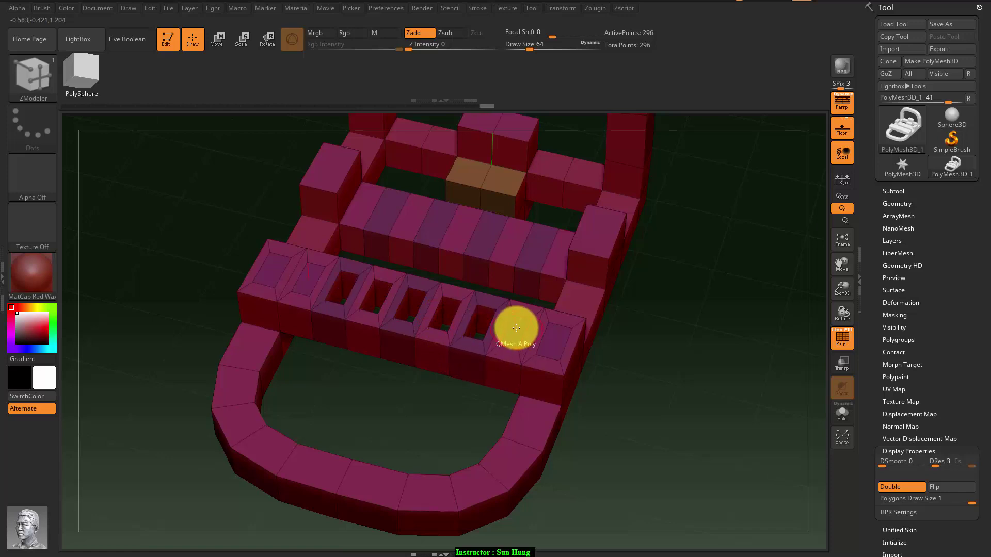
pyautogui.moveTo(442, 420); pyautogui.dragTo(454, 413)
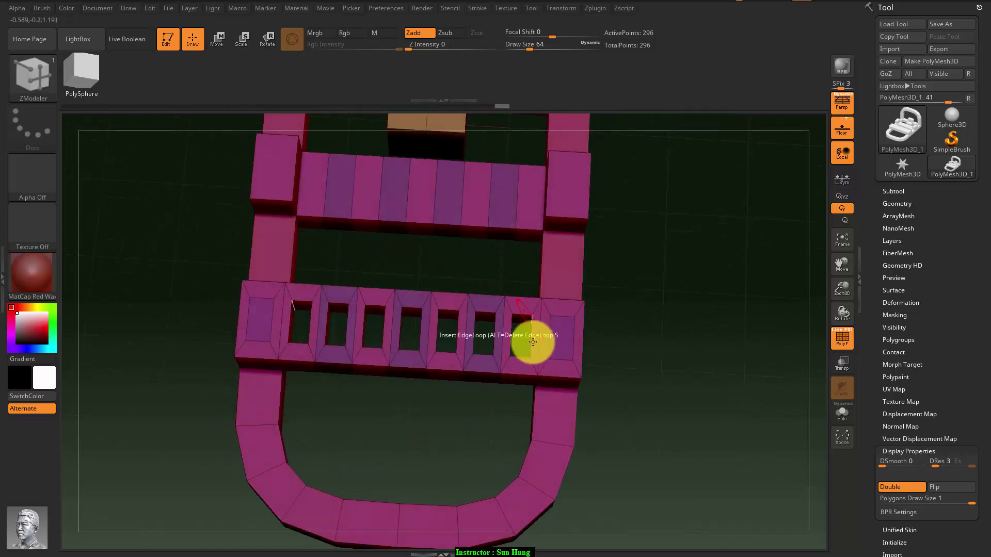
pyautogui.moveTo(666, 358)
pyautogui.mouseDown()
pyautogui.moveTo(556, 220)
pyautogui.moveTo(591, 192)
pyautogui.moveTo(447, 329)
pyautogui.mouseUp()
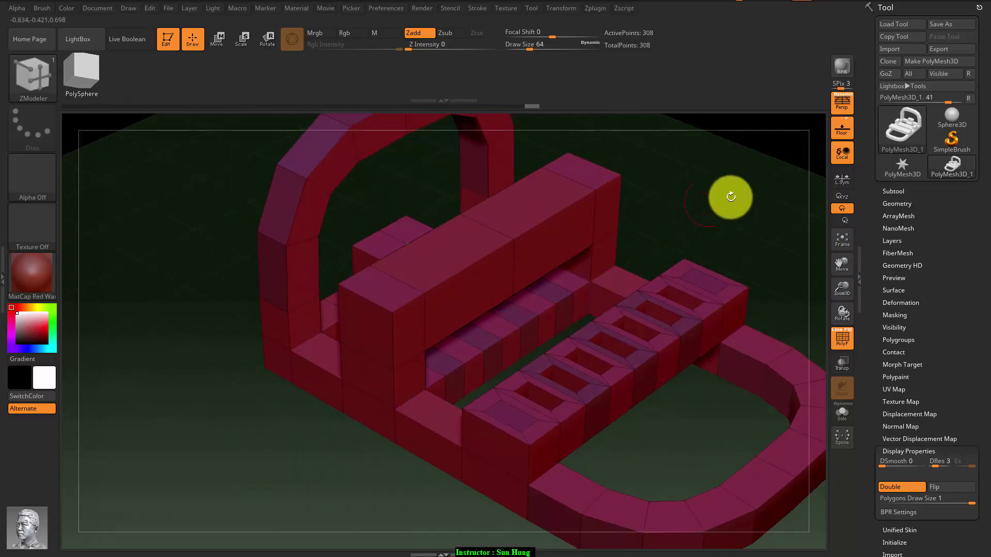
pyautogui.moveTo(730, 196)
pyautogui.mouseDown()
pyautogui.moveTo(690, 194)
pyautogui.moveTo(699, 188)
pyautogui.moveTo(661, 202)
pyautogui.moveTo(568, 186)
pyautogui.mouseUp()
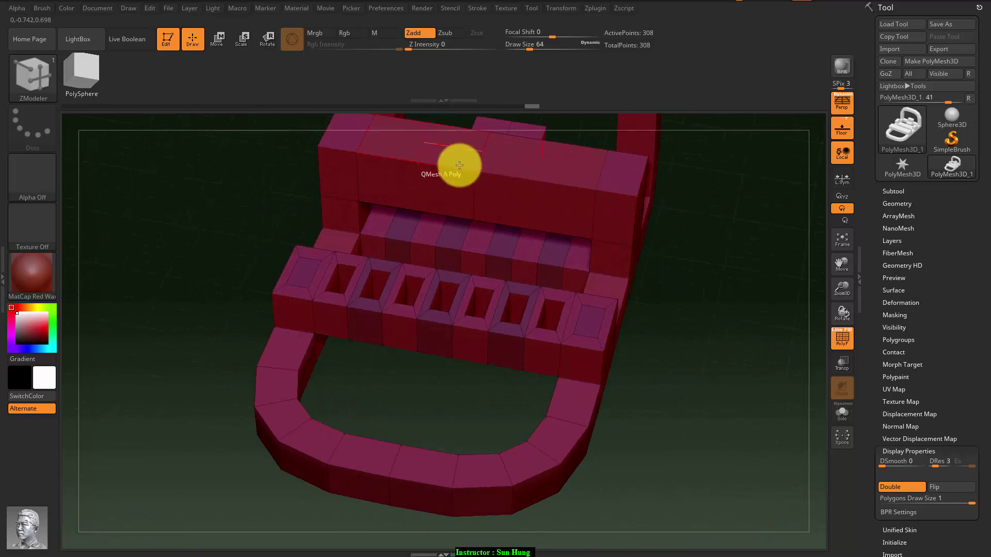
pyautogui.moveTo(734, 342); pyautogui.dragTo(717, 315)
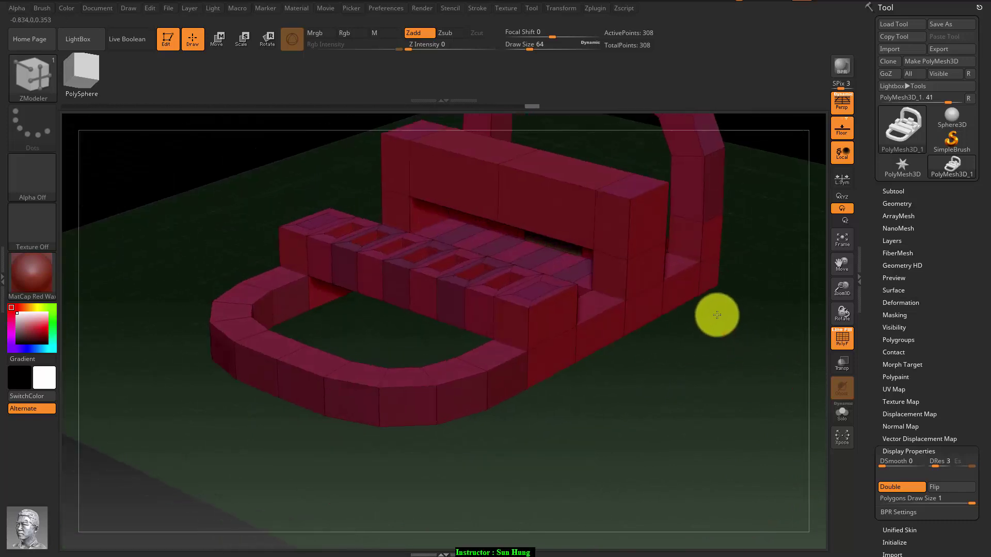
pyautogui.moveTo(712, 366)
pyautogui.mouseDown()
pyautogui.moveTo(670, 427)
pyautogui.moveTo(717, 444)
pyautogui.moveTo(707, 431)
pyautogui.mouseUp()
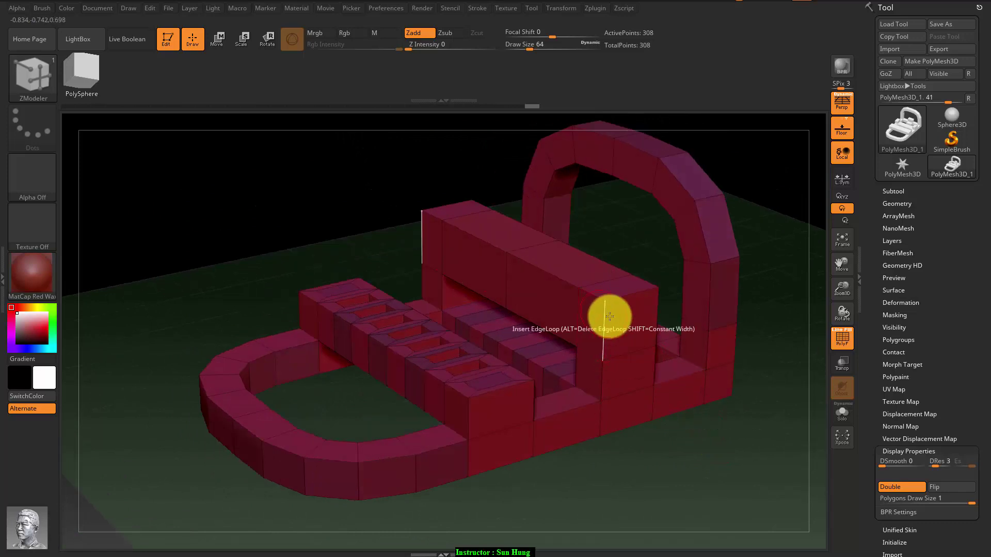
# With the Move brush (BMV), drag the bridged block's end corners slightly down.
pyautogui.click(215, 39)
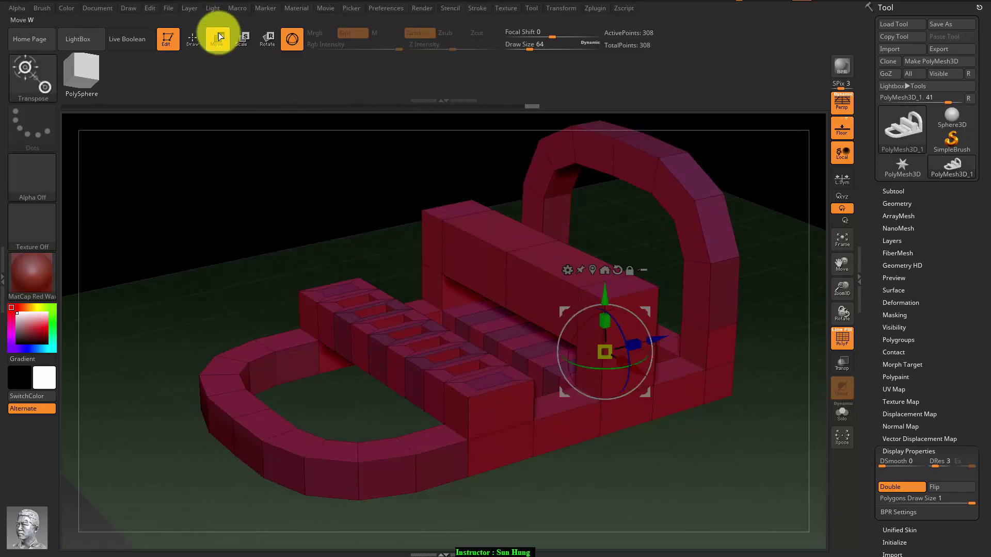
pyautogui.click(192, 39)
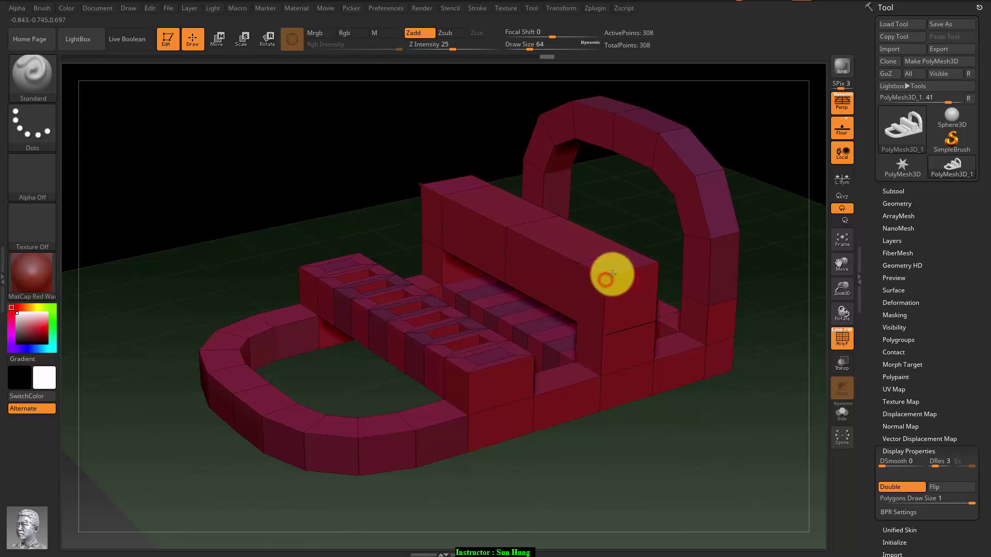
pyautogui.press('b')
pyautogui.press('m')
pyautogui.press('v')
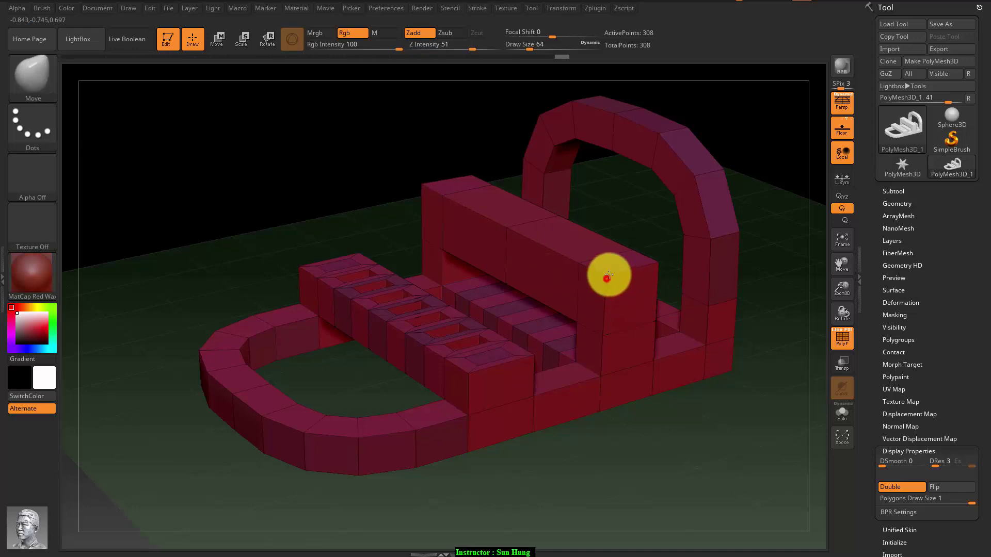
pyautogui.moveTo(603, 270); pyautogui.dragTo(607, 294)
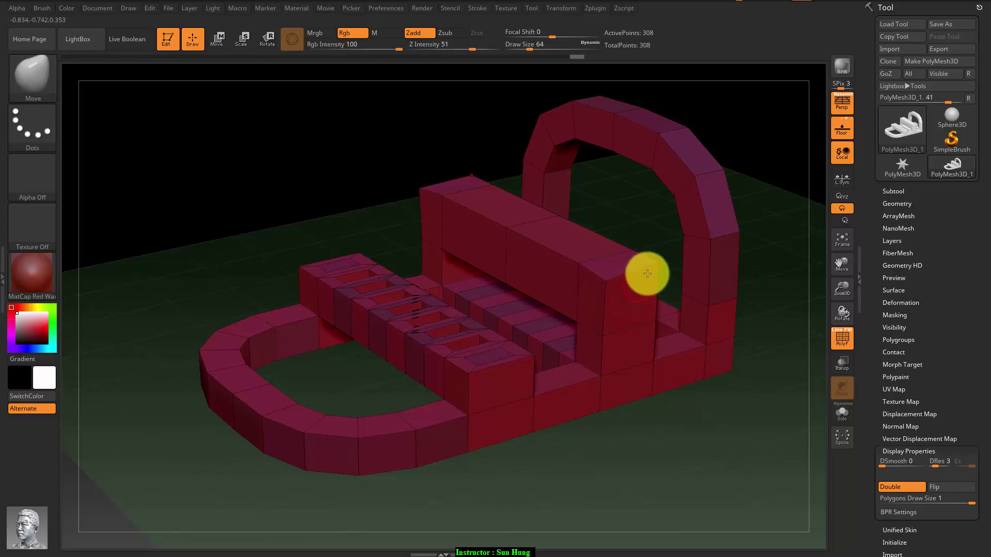
pyautogui.moveTo(655, 261); pyautogui.dragTo(654, 276)
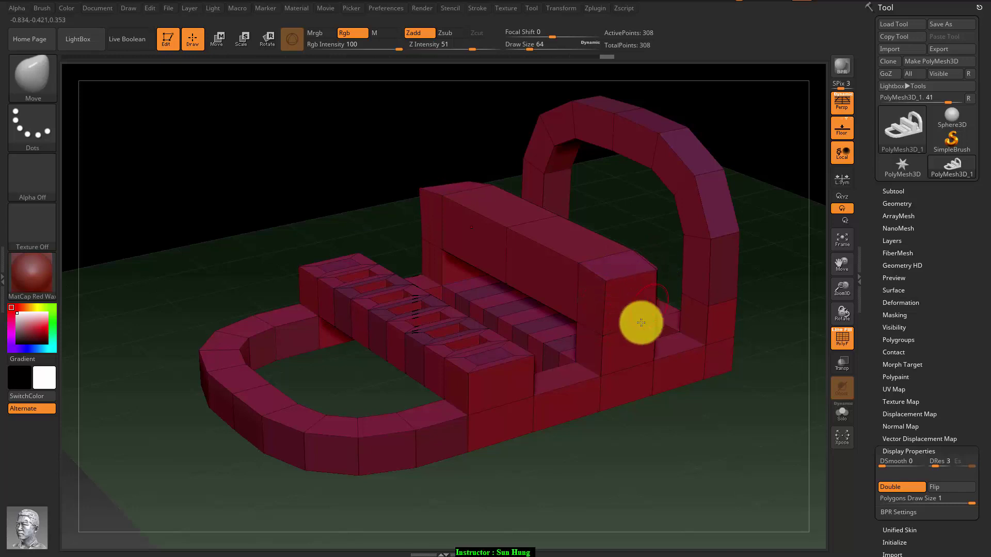
pyautogui.moveTo(649, 438)
pyautogui.keyDown('shift'); pyautogui.mouseDown()
pyautogui.moveTo(673, 444)
pyautogui.moveTo(679, 342)
pyautogui.mouseUp(); pyautogui.keyUp('shift')
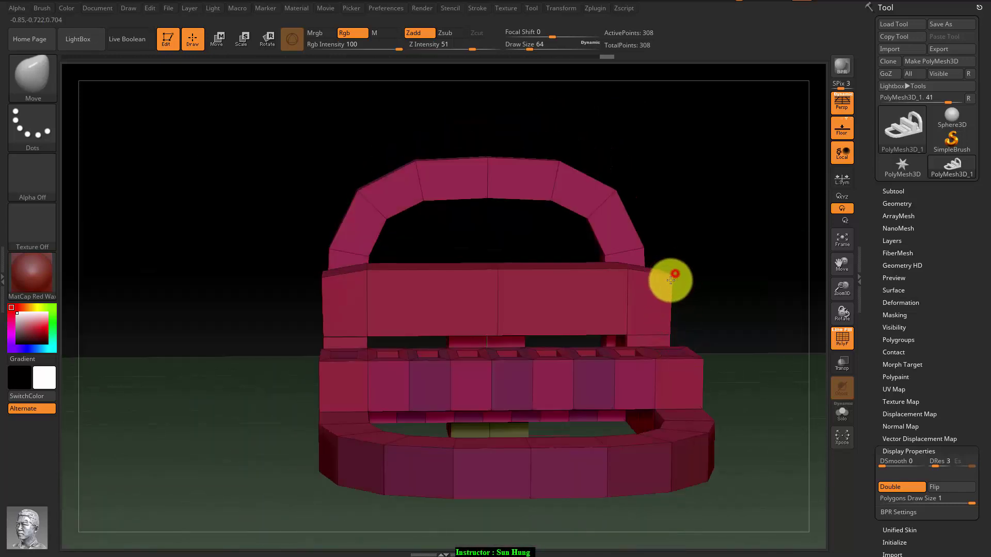
pyautogui.moveTo(707, 261); pyautogui.dragTo(668, 306)
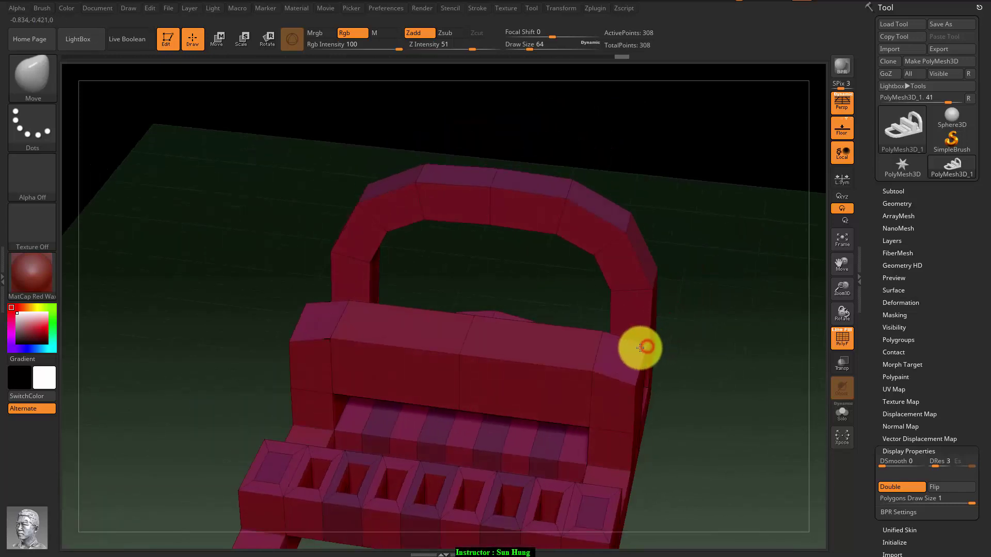
pyautogui.moveTo(647, 350); pyautogui.dragTo(648, 346)
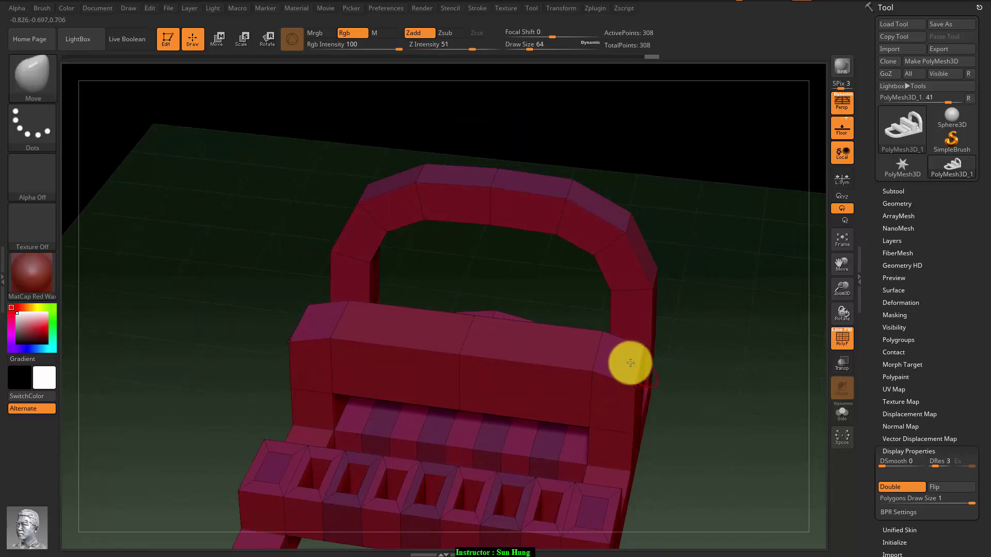
# Pull the arch's top centre up into a peak and inspect it from the front.
pyautogui.moveTo(669, 398)
pyautogui.mouseDown(button='right')
pyautogui.moveTo(652, 376)
pyautogui.moveTo(638, 407)
pyautogui.moveTo(642, 358)
pyautogui.mouseUp(button='right')
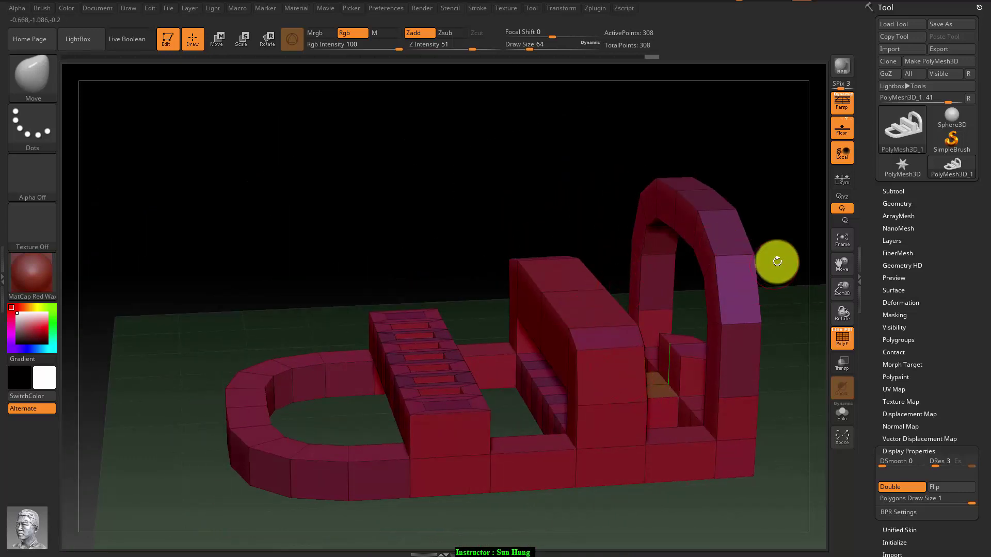
pyautogui.moveTo(774, 261)
pyautogui.mouseDown(button='right')
pyautogui.moveTo(796, 261)
pyautogui.moveTo(515, 226)
pyautogui.mouseUp(button='right')
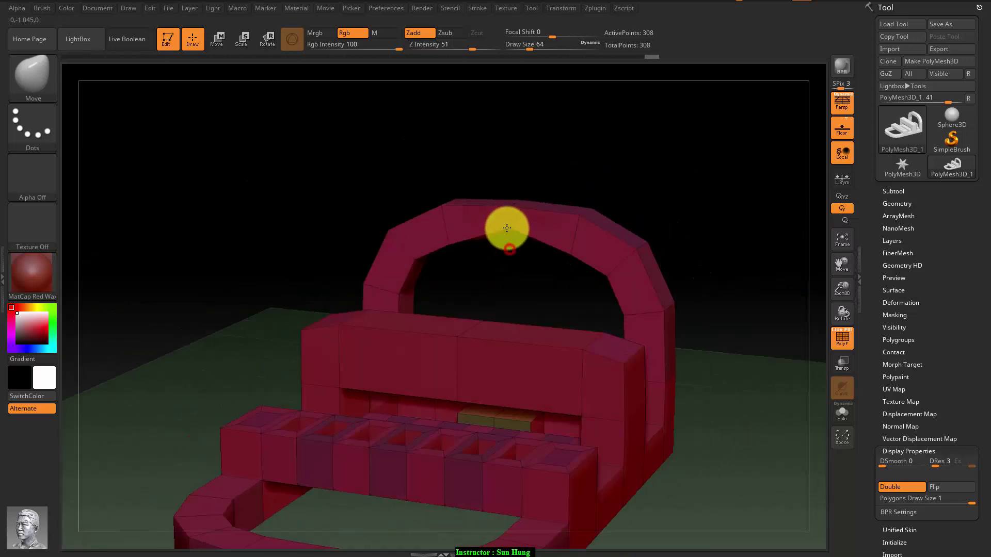
pyautogui.moveTo(508, 243); pyautogui.dragTo(511, 199)
pyautogui.moveTo(574, 166)
pyautogui.mouseDown(button='right')
pyautogui.moveTo(540, 172)
pyautogui.moveTo(546, 210)
pyautogui.moveTo(600, 209)
pyautogui.moveTo(582, 194)
pyautogui.mouseUp(button='right')
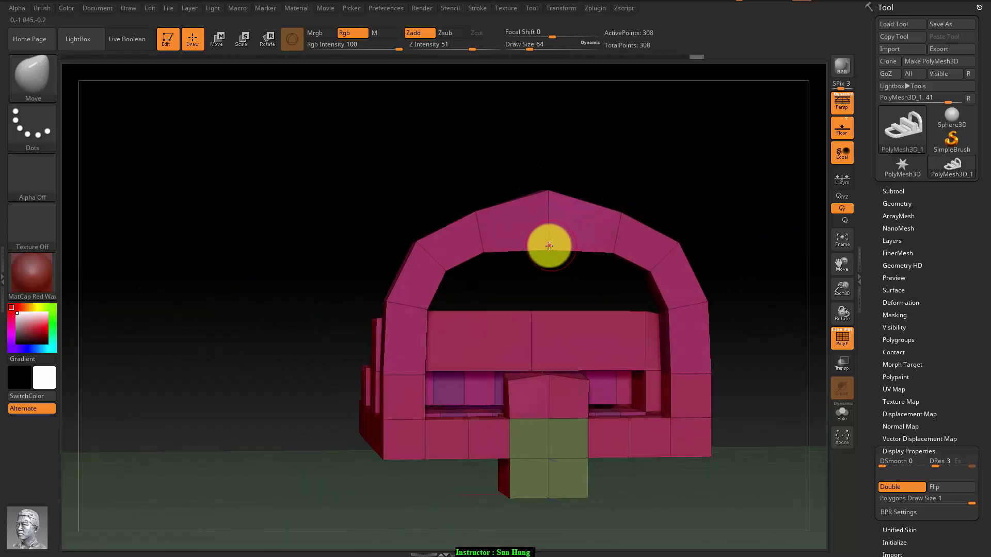
pyautogui.moveTo(558, 266)
pyautogui.mouseDown(button='right')
pyautogui.moveTo(584, 258)
pyautogui.moveTo(664, 271)
pyautogui.moveTo(431, 249)
pyautogui.mouseUp(button='right')
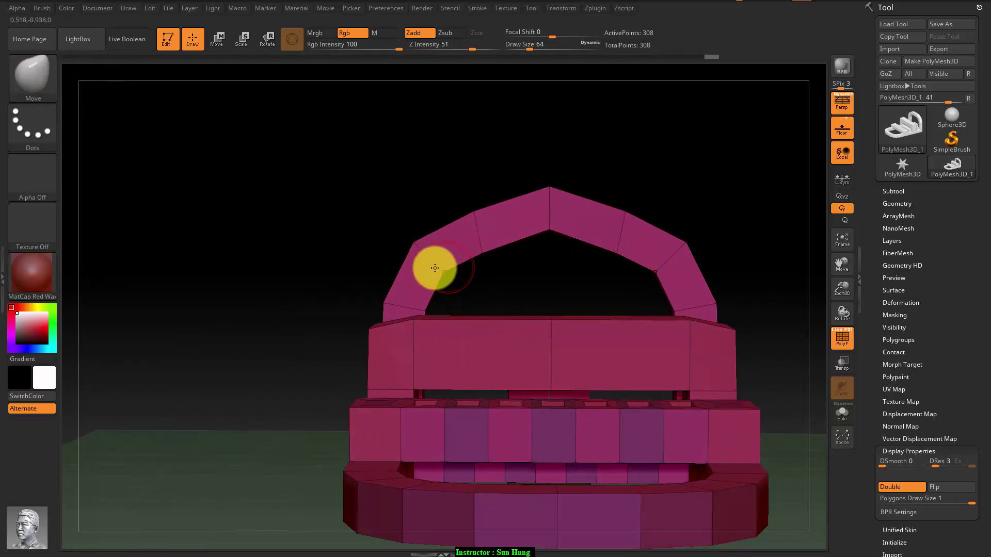
# Return to the ZModeler brush (BZM) and set the edge action to Move.
pyautogui.press('b')
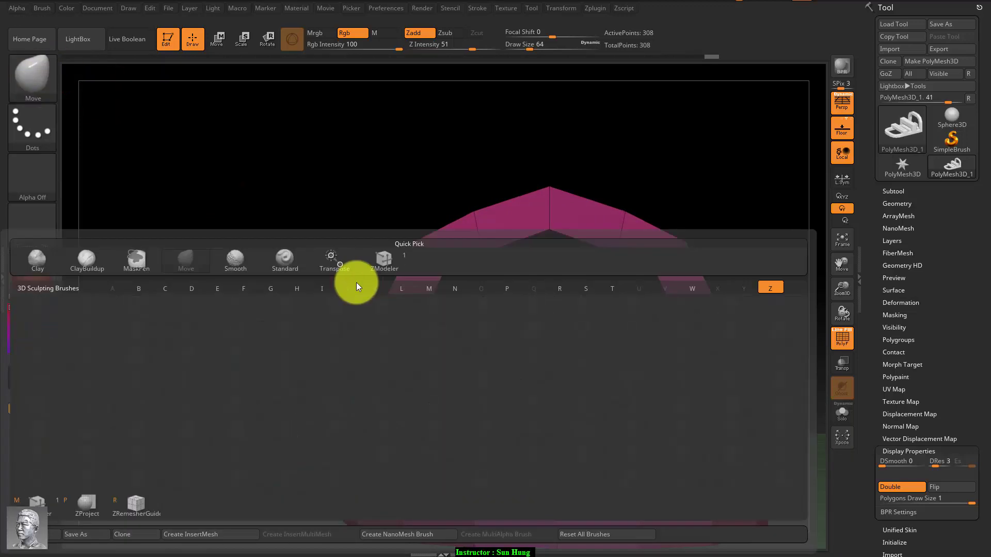
pyautogui.press('z')
pyautogui.press('m')
pyautogui.moveTo(329, 258)
pyautogui.mouseDown(button='right')
pyautogui.moveTo(306, 293)
pyautogui.moveTo(438, 371)
pyautogui.mouseUp(button='right')
pyautogui.press('space')
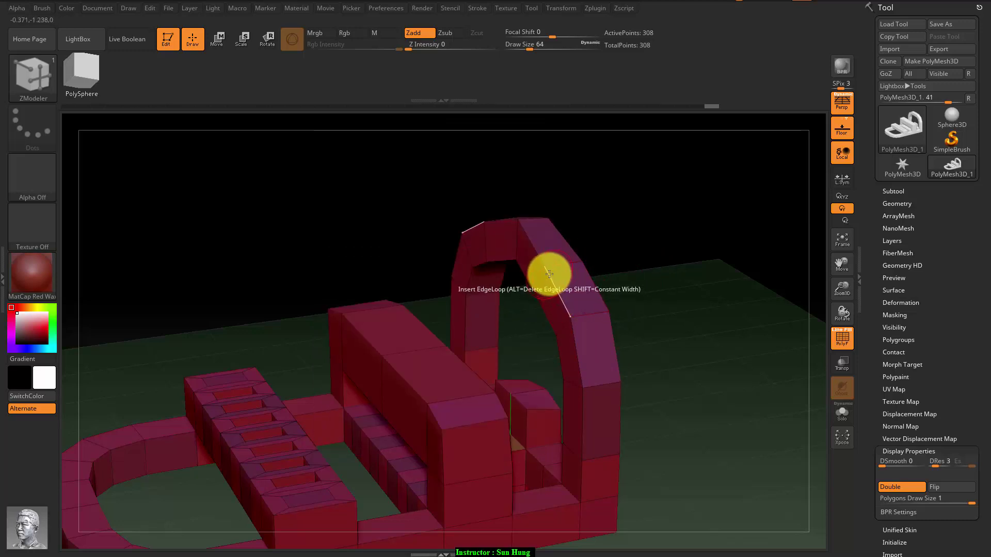
pyautogui.press('space')
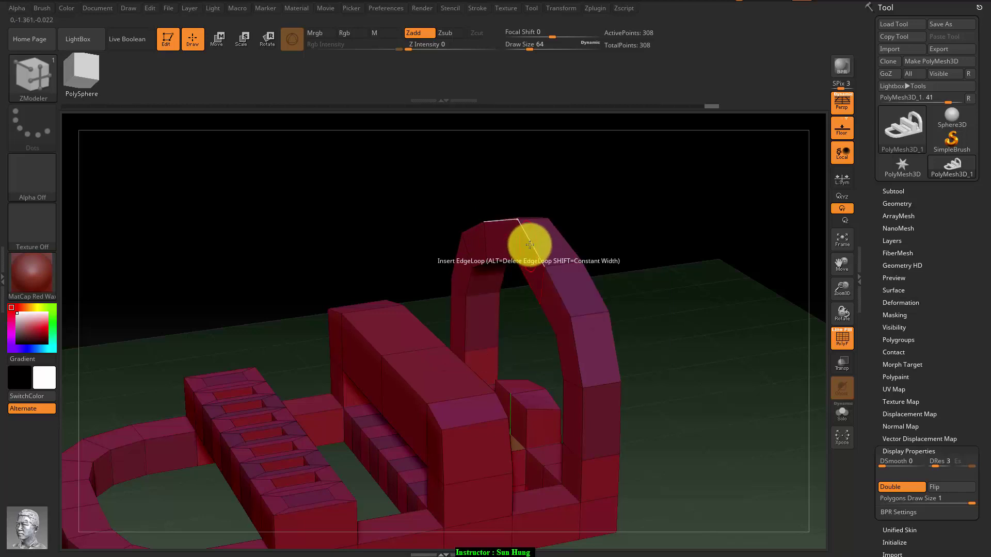
pyautogui.press('space')
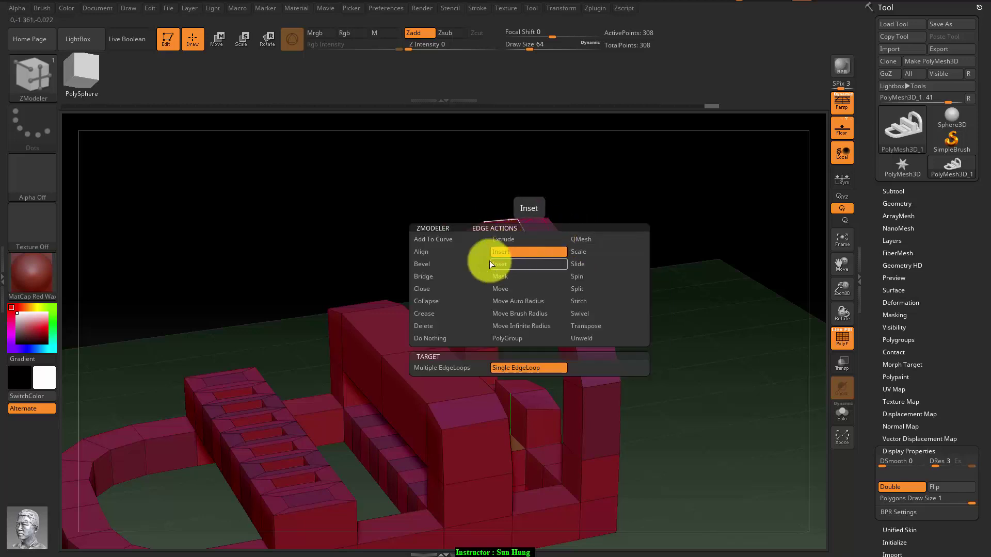
pyautogui.click(506, 289)
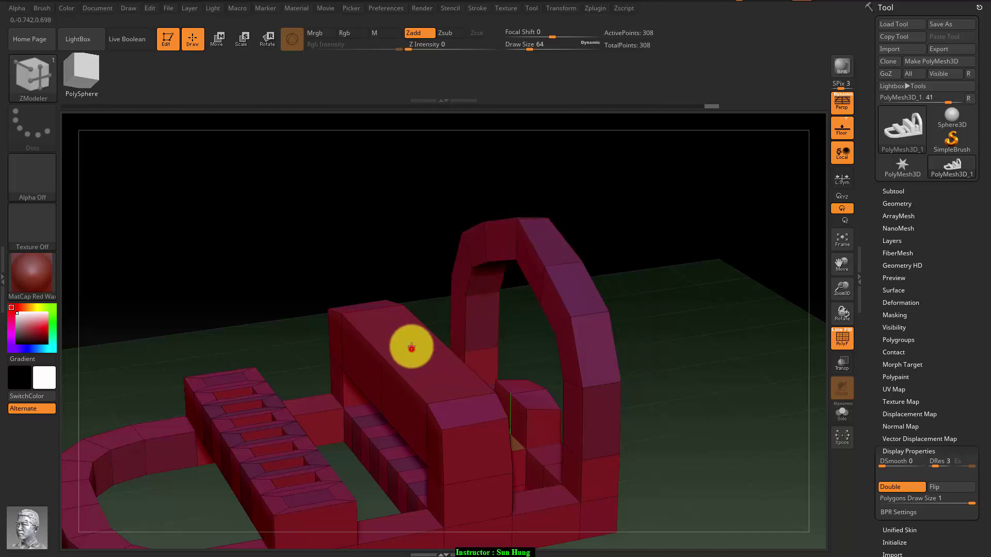
# Lift the block's top centre edge into a peaked ridge with sloping roof faces.
pyautogui.moveTo(411, 347)
pyautogui.mouseDown()
pyautogui.moveTo(422, 323)
pyautogui.moveTo(419, 243)
pyautogui.mouseUp()
pyautogui.moveTo(310, 232); pyautogui.dragTo(393, 253)
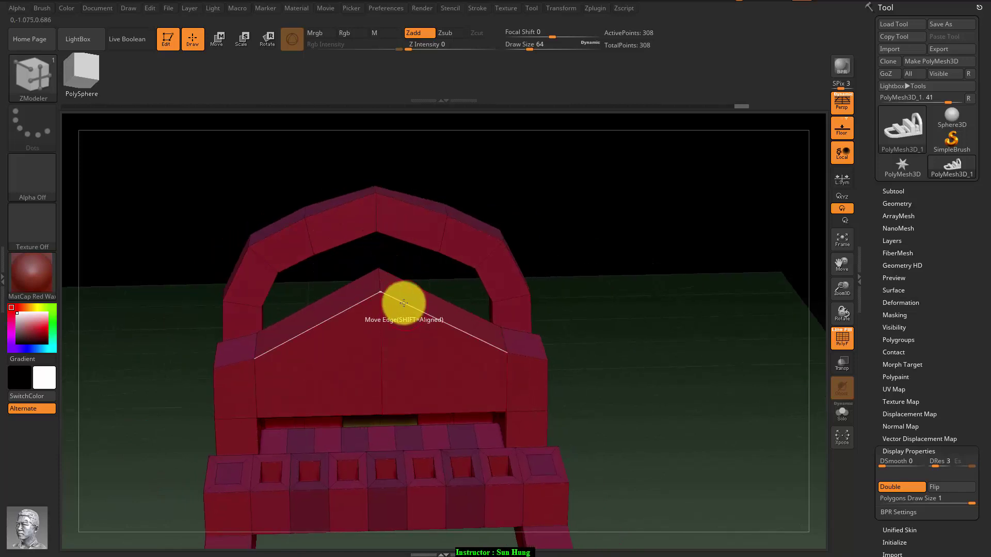
pyautogui.moveTo(438, 307)
pyautogui.mouseDown()
pyautogui.moveTo(436, 347)
pyautogui.moveTo(440, 340)
pyautogui.mouseUp()
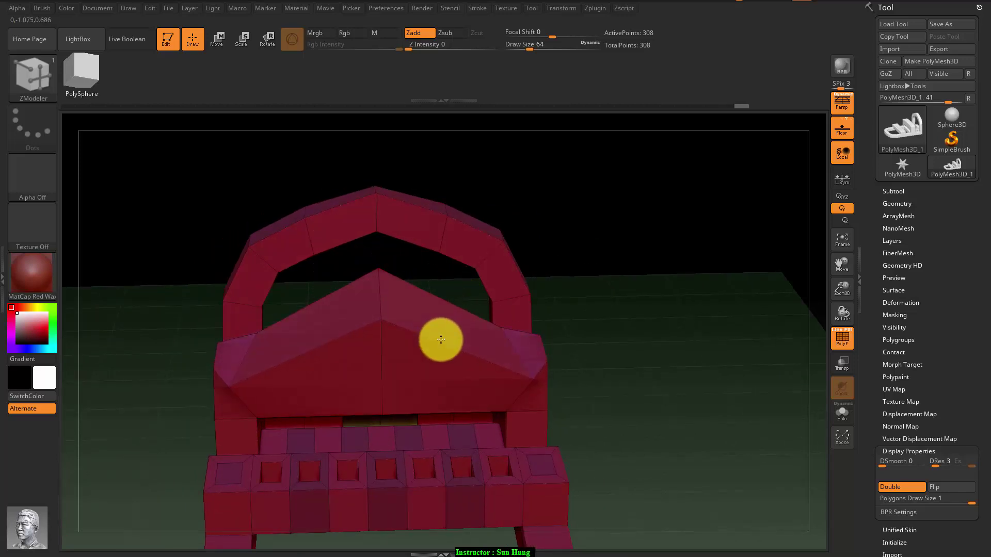
pyautogui.moveTo(639, 309); pyautogui.dragTo(613, 305)
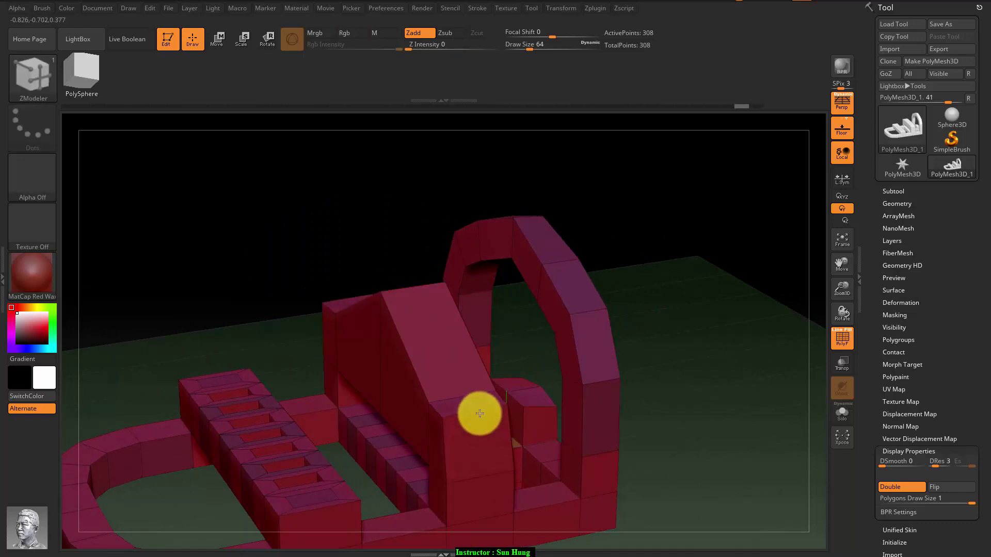
pyautogui.moveTo(498, 458); pyautogui.dragTo(496, 473)
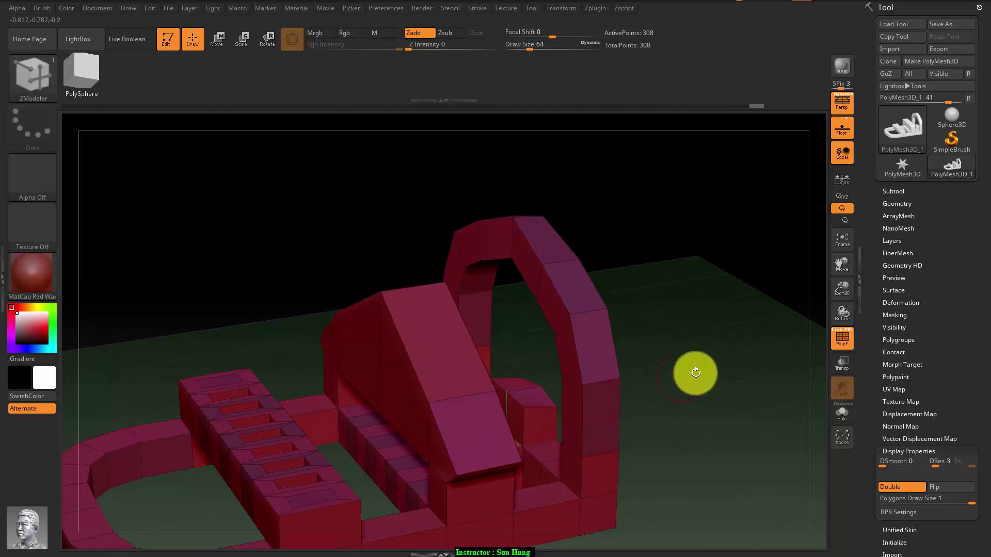